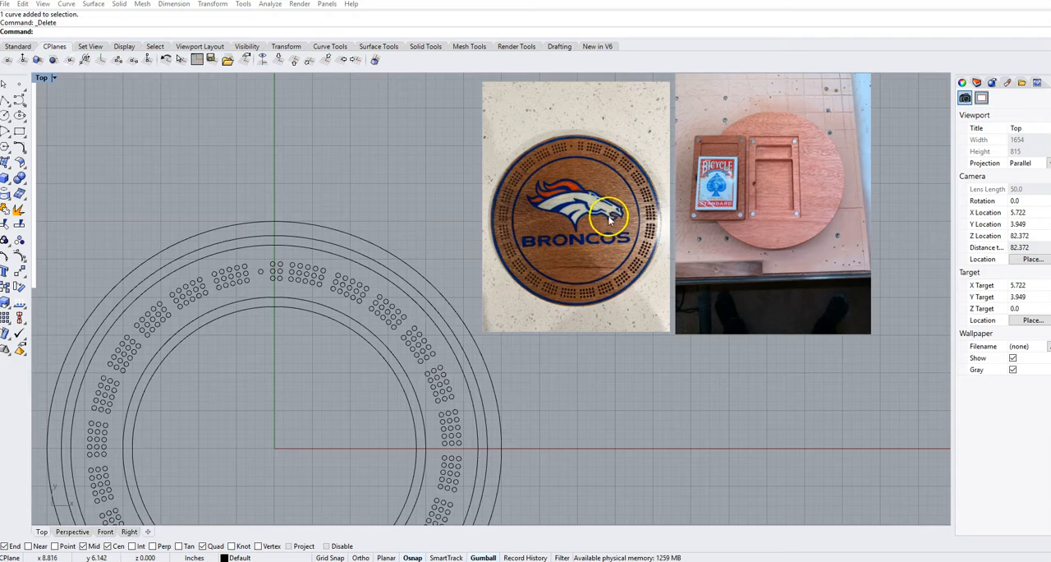
pyautogui.scroll(3, 609, 218)
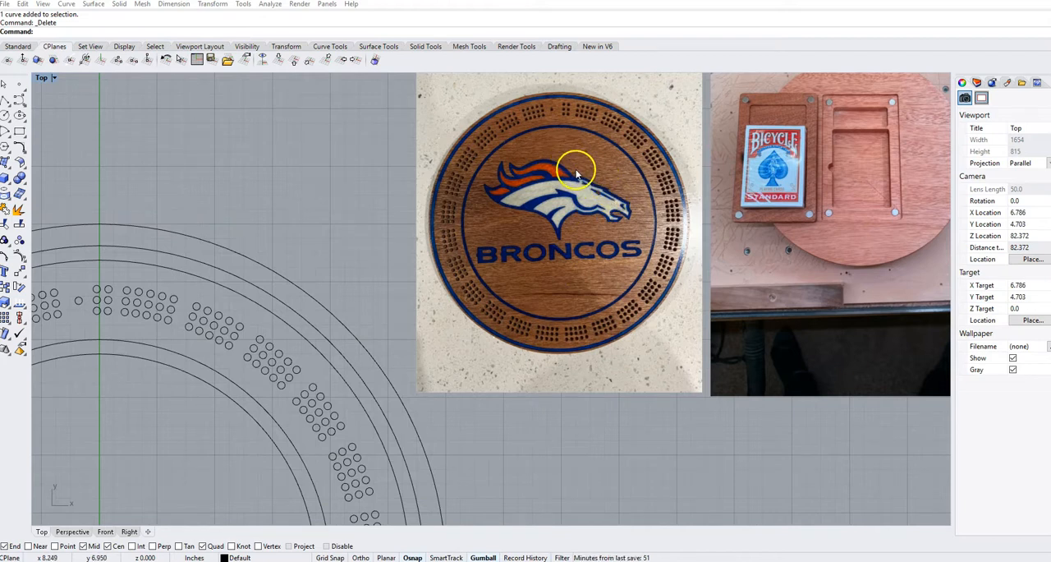
pyautogui.scroll(-1, 577, 174)
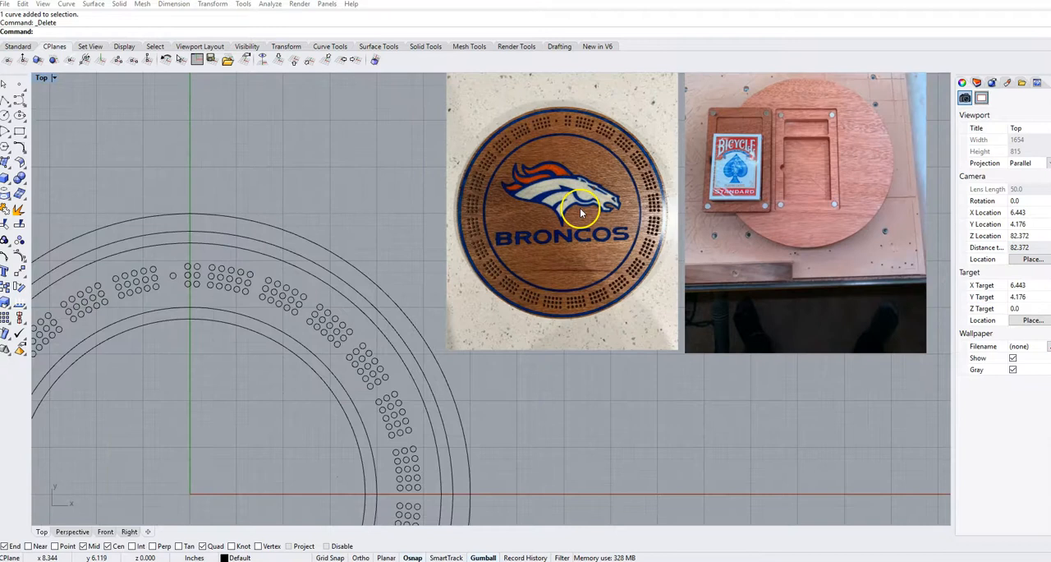
pyautogui.scroll(-1, 572, 209)
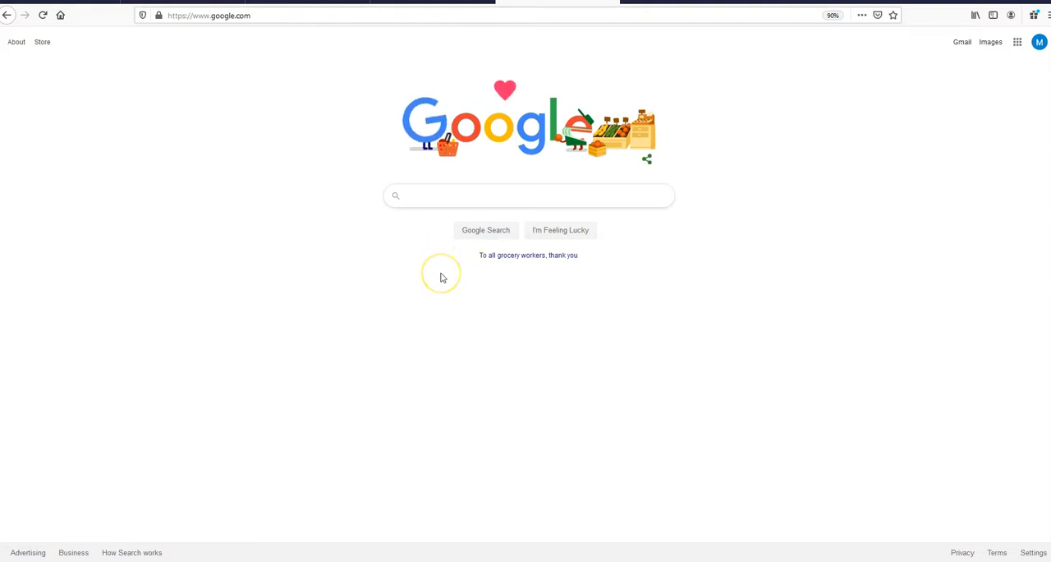
# Search Google in the web browser for "University of Oregon Logo".
pyautogui.write('Univer')
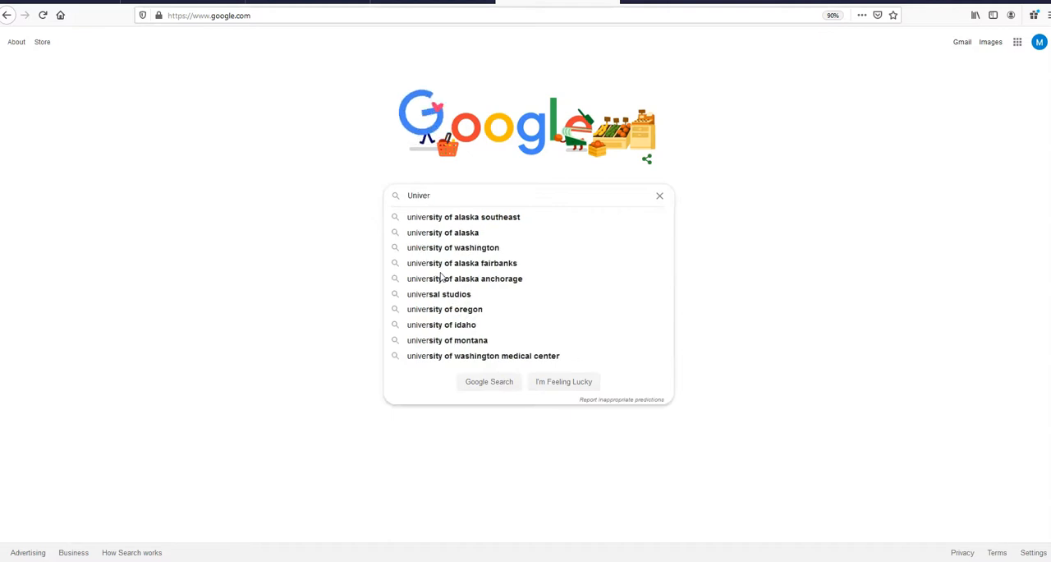
pyautogui.write('sity of Oregon Logo')
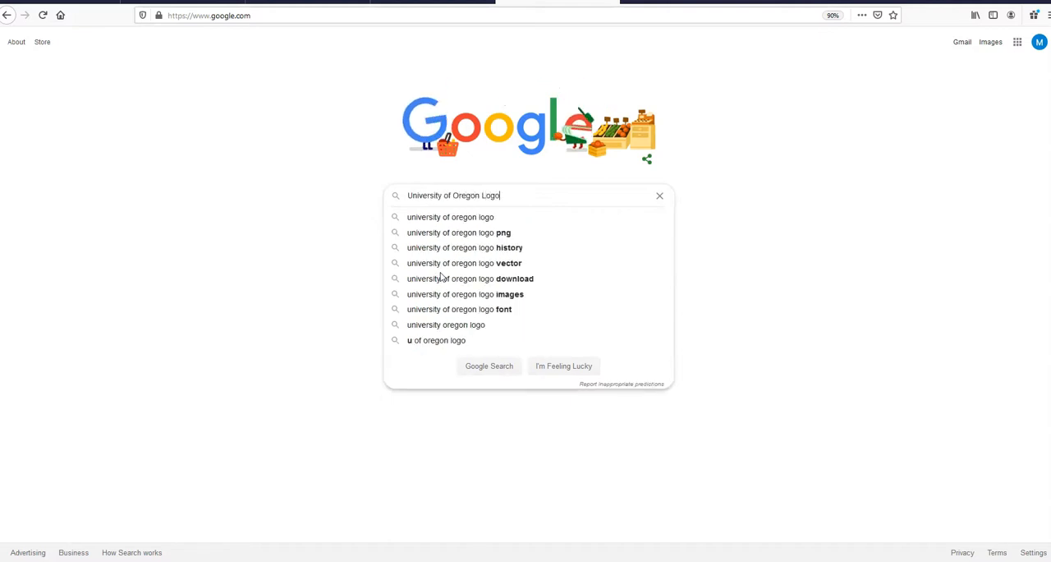
pyautogui.press('Return')
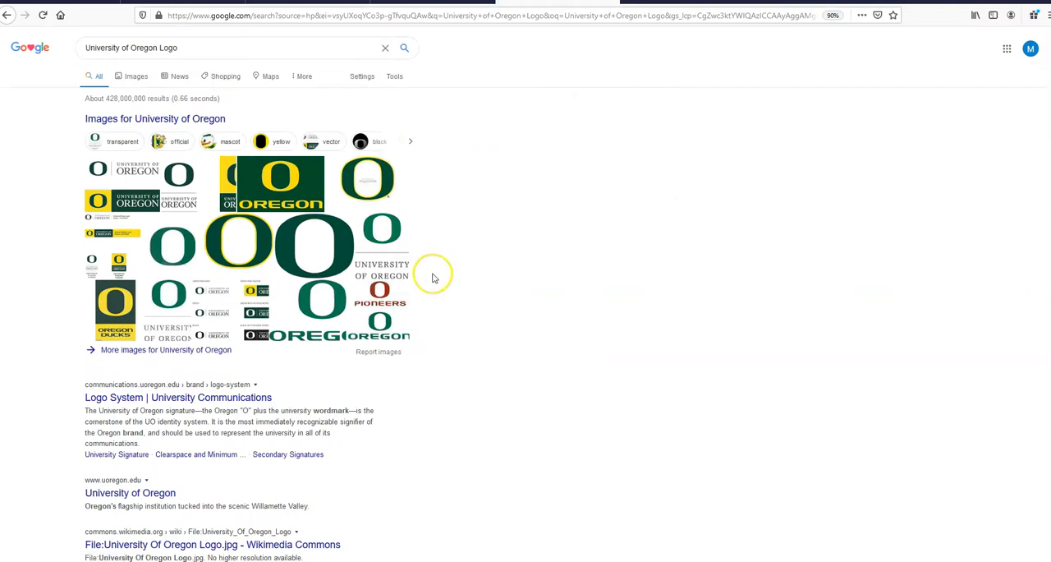
# Go to the image results and open the preview of the green logo with the yellow O above the word OREGON.
pyautogui.click(308, 195)
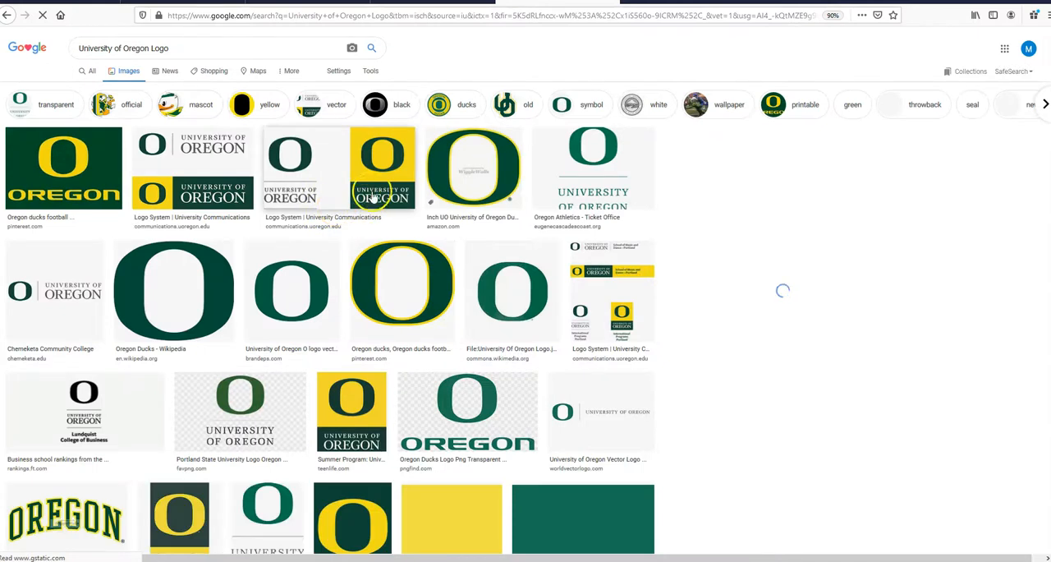
pyautogui.click(45, 173)
pyautogui.scroll(-3, 88, 169)
pyautogui.click(88, 176)
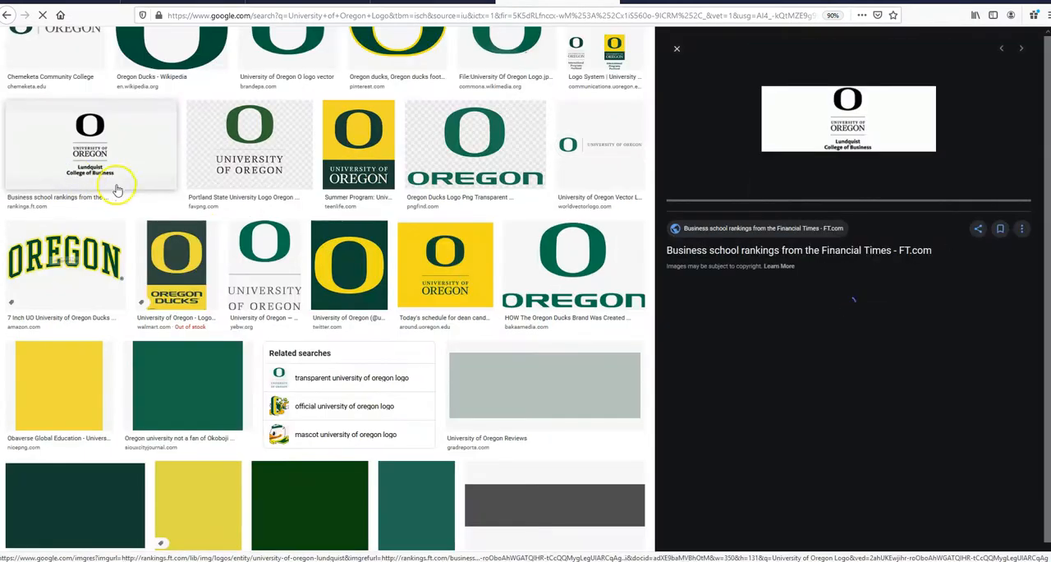
pyautogui.scroll(3, 316, 238)
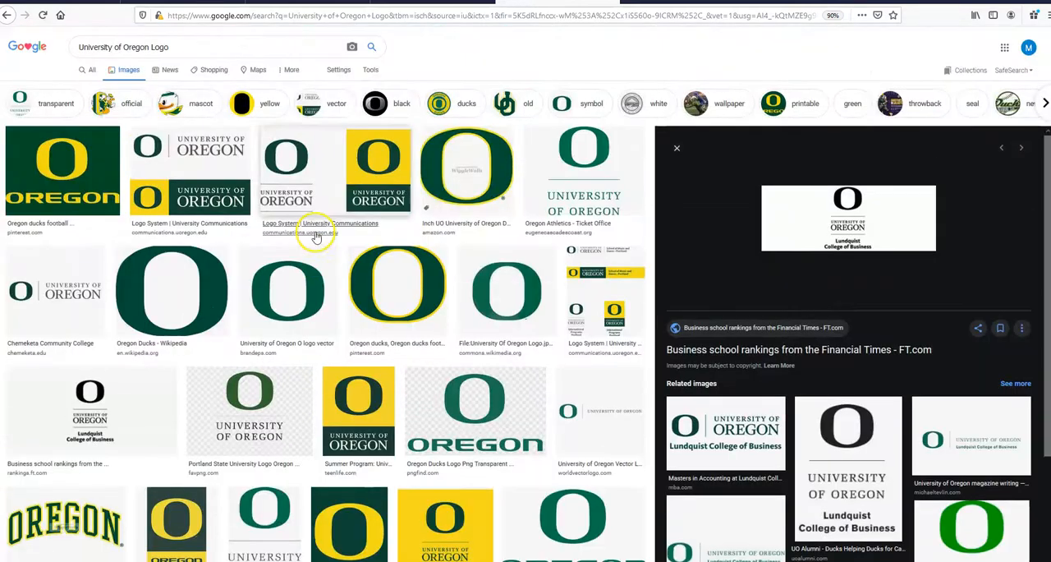
pyautogui.click(91, 176)
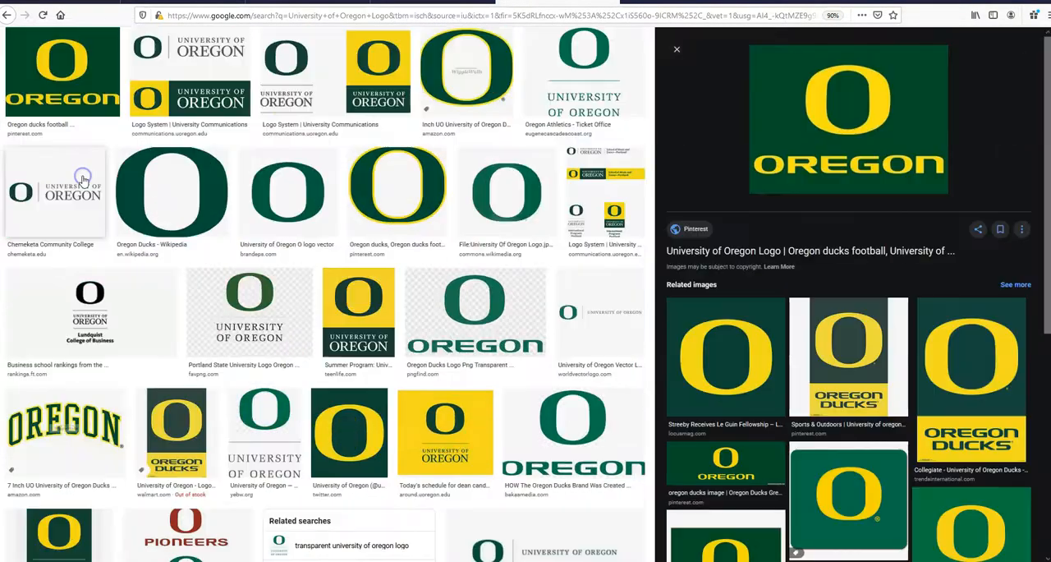
# Save the previewed logo image to the Desktop as Oregon.jpg.
pyautogui.rightClick(851, 96)
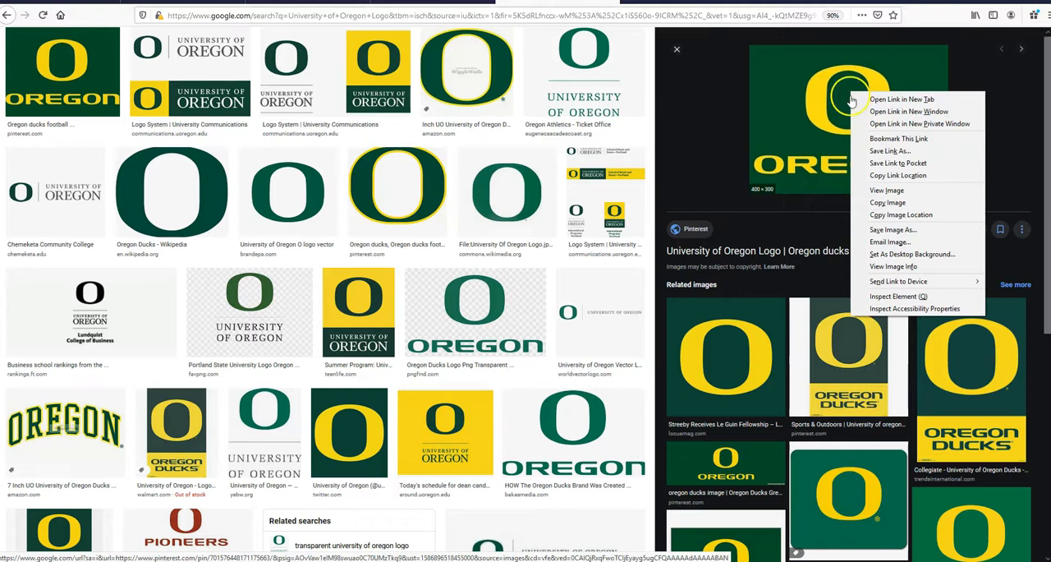
pyautogui.click(911, 233)
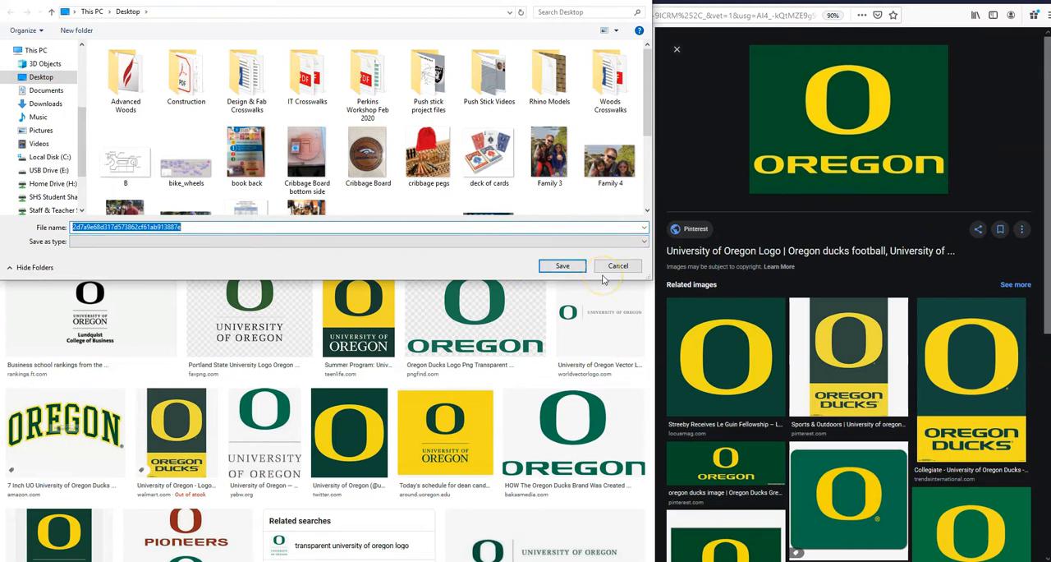
pyautogui.write('Oregon.jpg')
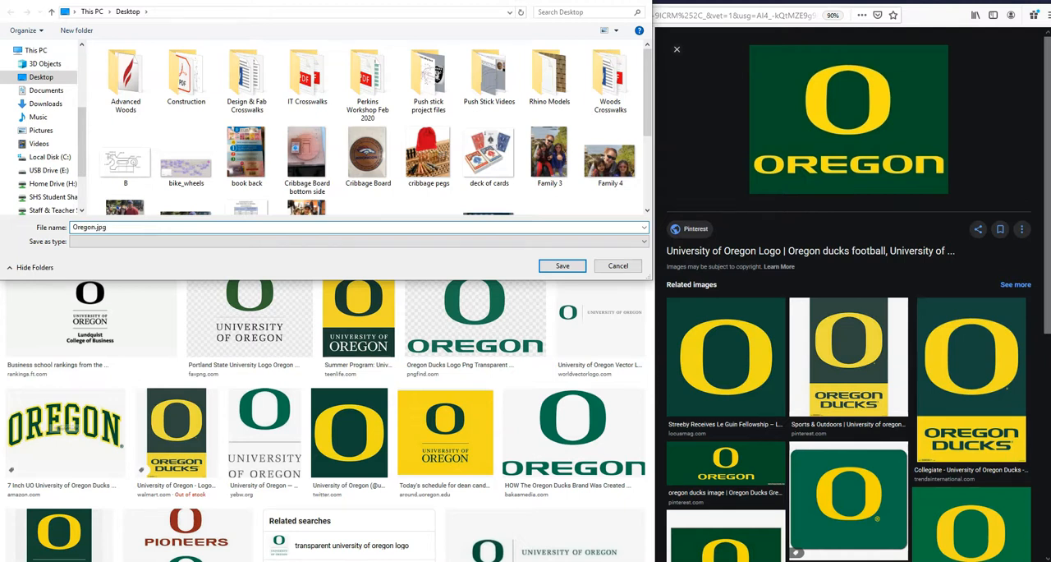
pyautogui.click(564, 266)
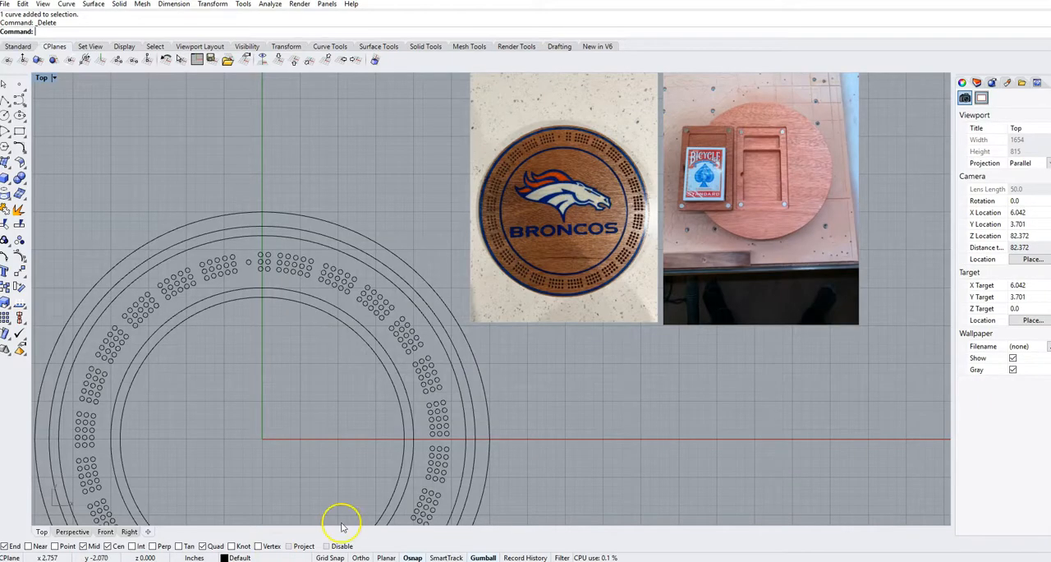
# Switch to Rhino and start the Picture command with the saved Oregon logo file from the Desktop.
pyautogui.scroll(-5, 563, 431)
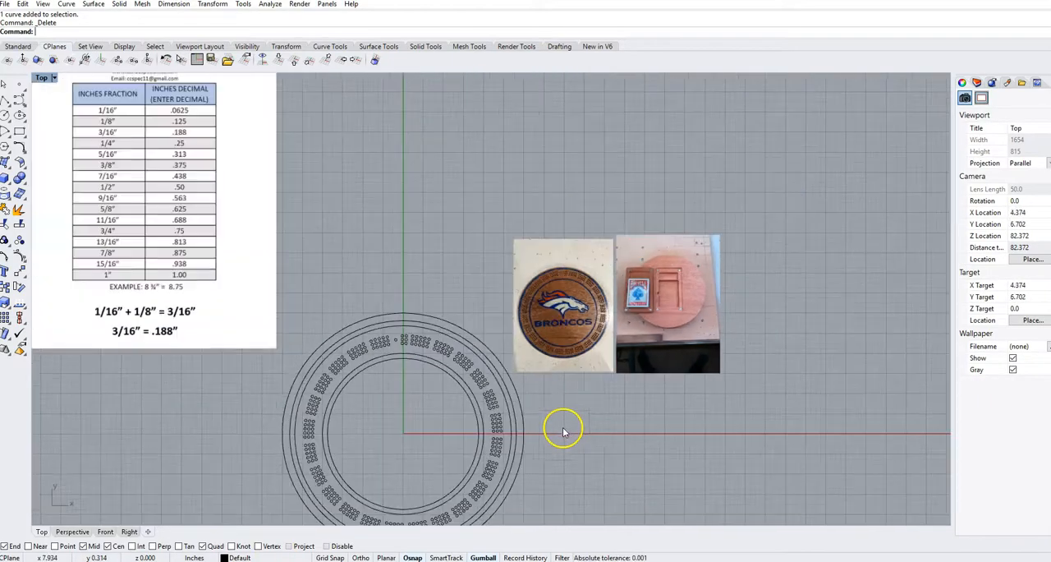
pyautogui.moveTo(674, 453); pyautogui.dragTo(603, 403, button='right')
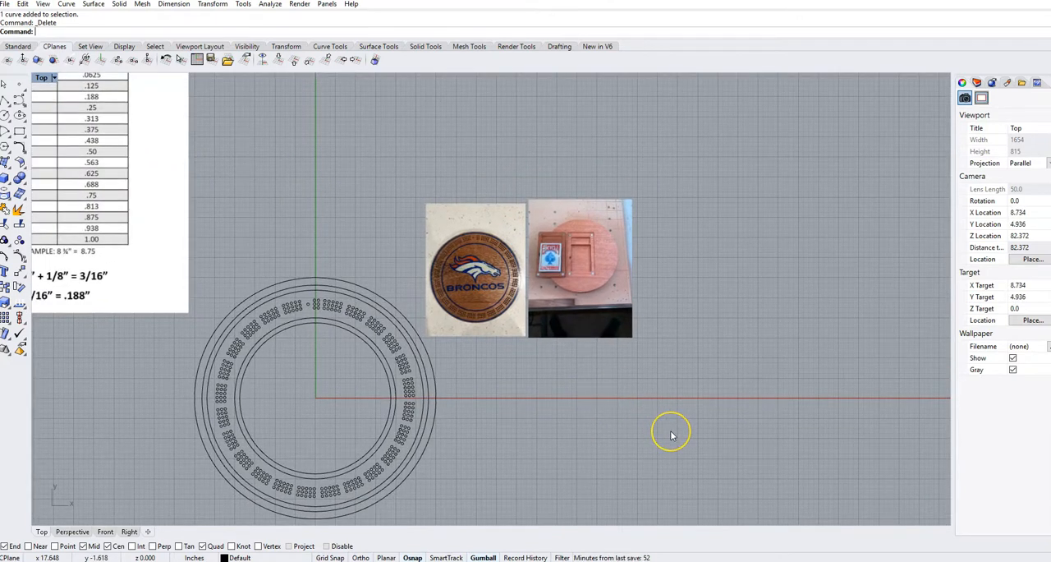
pyautogui.write('Picture')
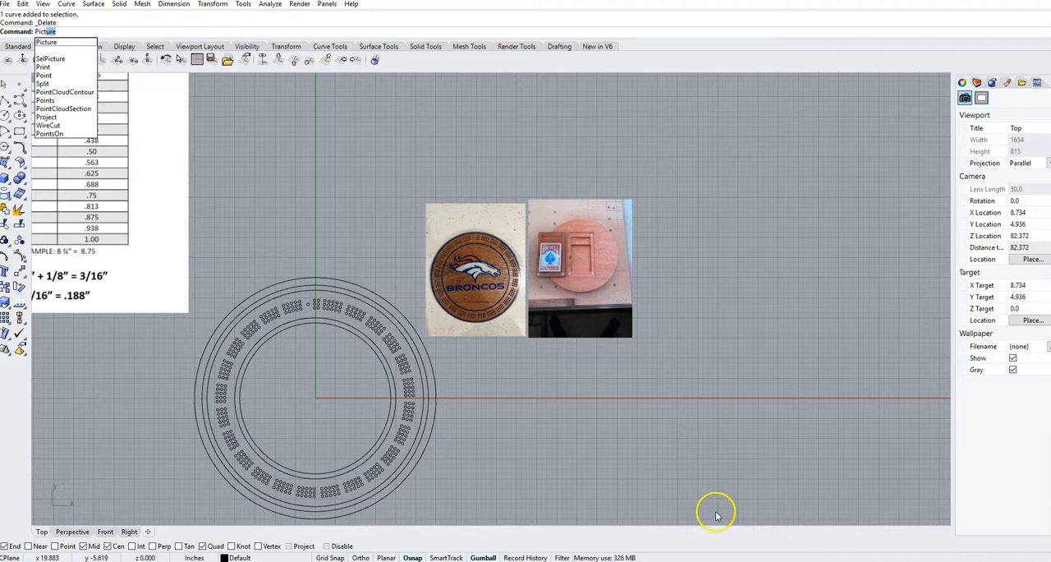
pyautogui.click(60, 43)
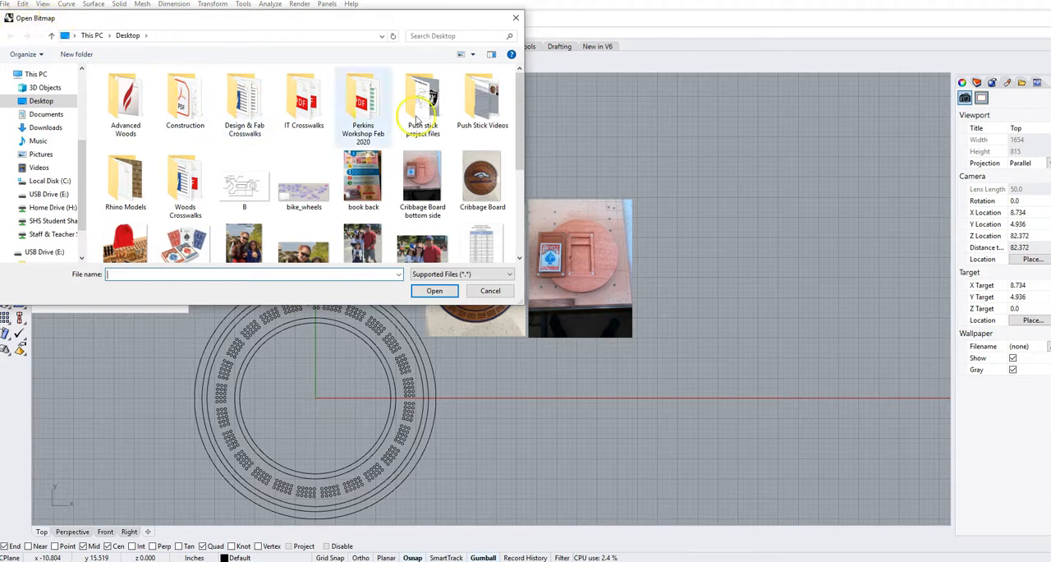
pyautogui.moveTo(521, 87); pyautogui.dragTo(518, 141)
pyautogui.click(363, 191)
pyautogui.click(417, 291)
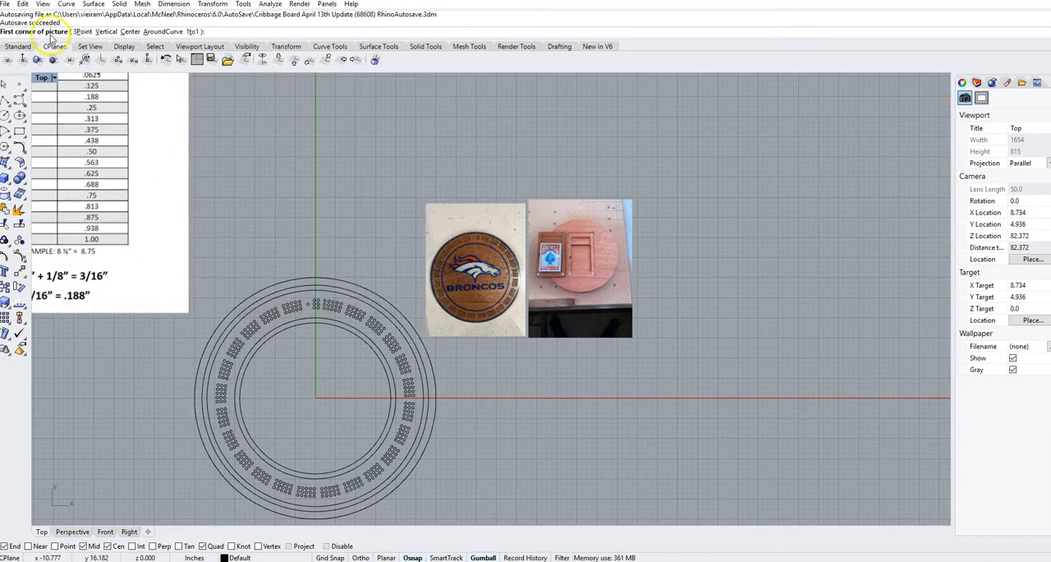
# Place the Oregon picture at a large size in the empty area above and to the right of the cribbage board and reference photos.
pyautogui.scroll(-6, 312, 198)
pyautogui.moveTo(502, 231); pyautogui.dragTo(412, 411, button='right')
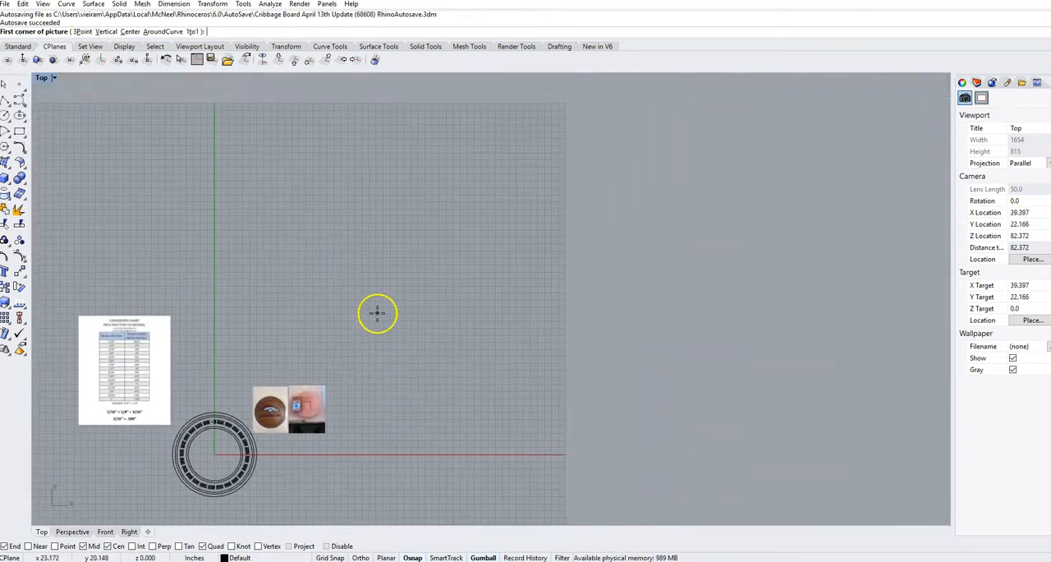
pyautogui.click(373, 324)
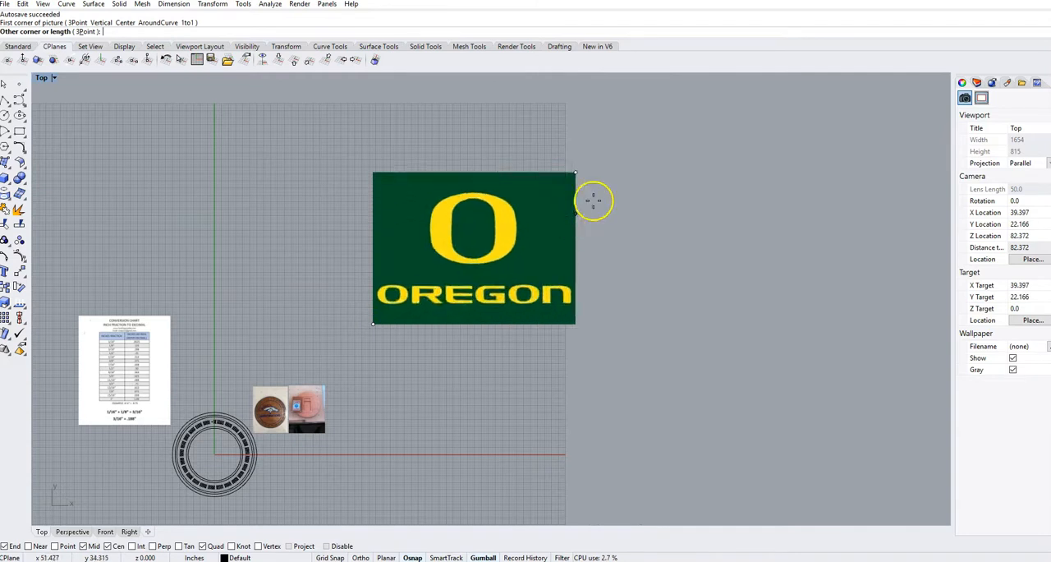
pyautogui.click(652, 158)
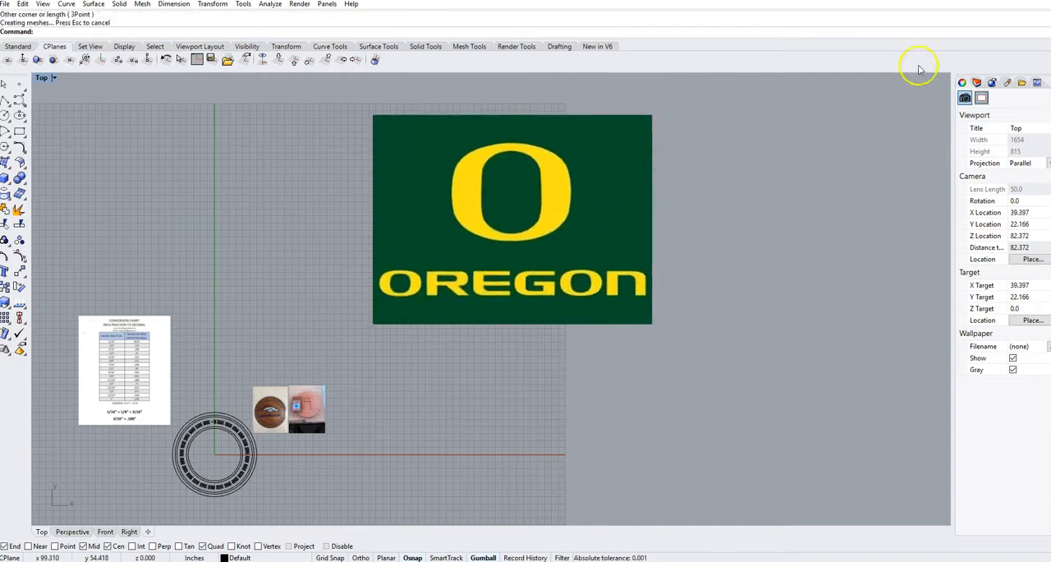
# Move the Oregon picture to Layer 01 and lock that layer so the picture cannot be selected.
pyautogui.click(975, 83)
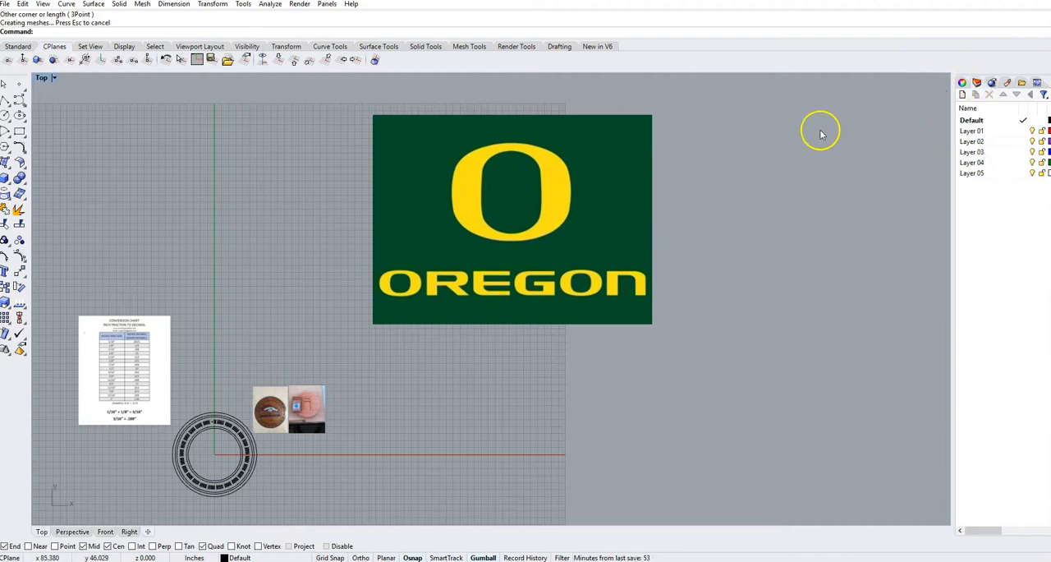
pyautogui.click(621, 157)
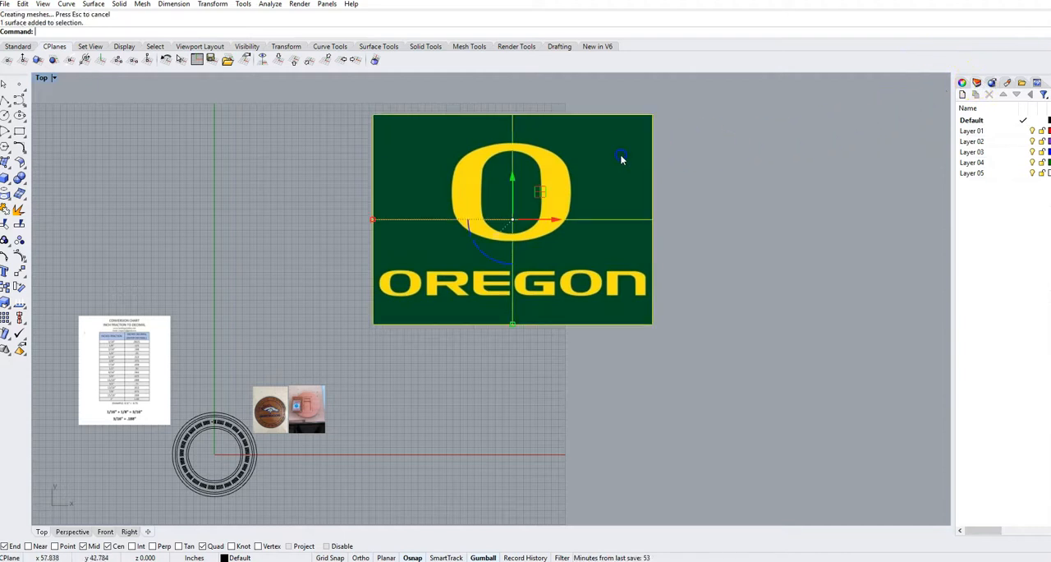
pyautogui.rightClick(969, 131)
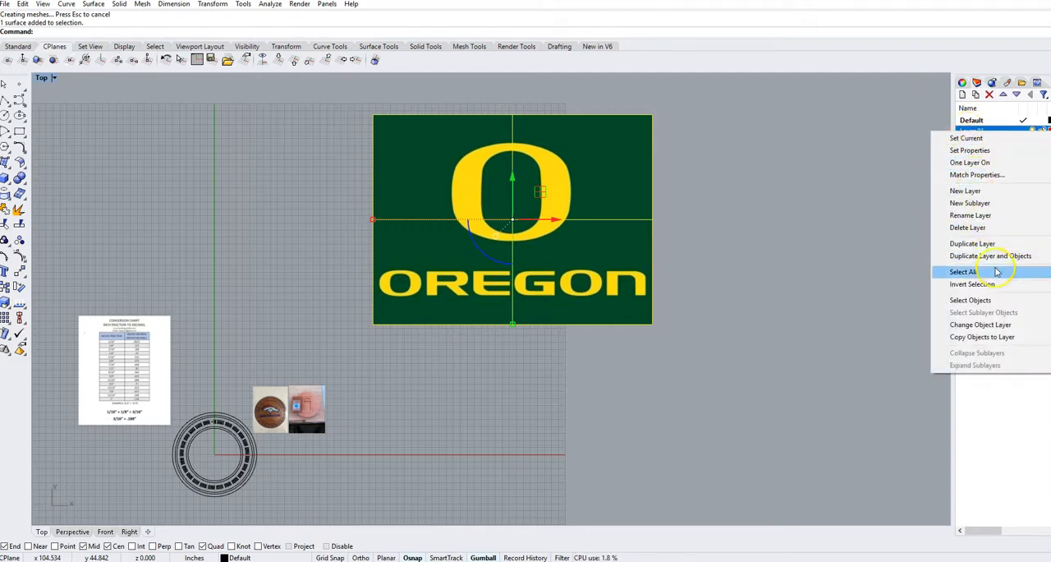
pyautogui.click(992, 326)
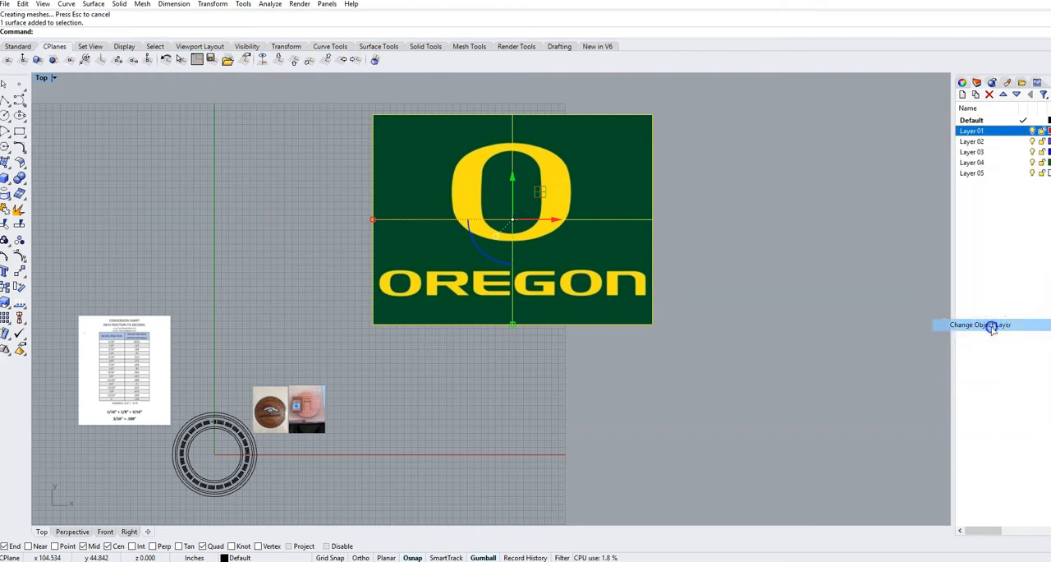
pyautogui.click(1041, 132)
pyautogui.click(556, 199)
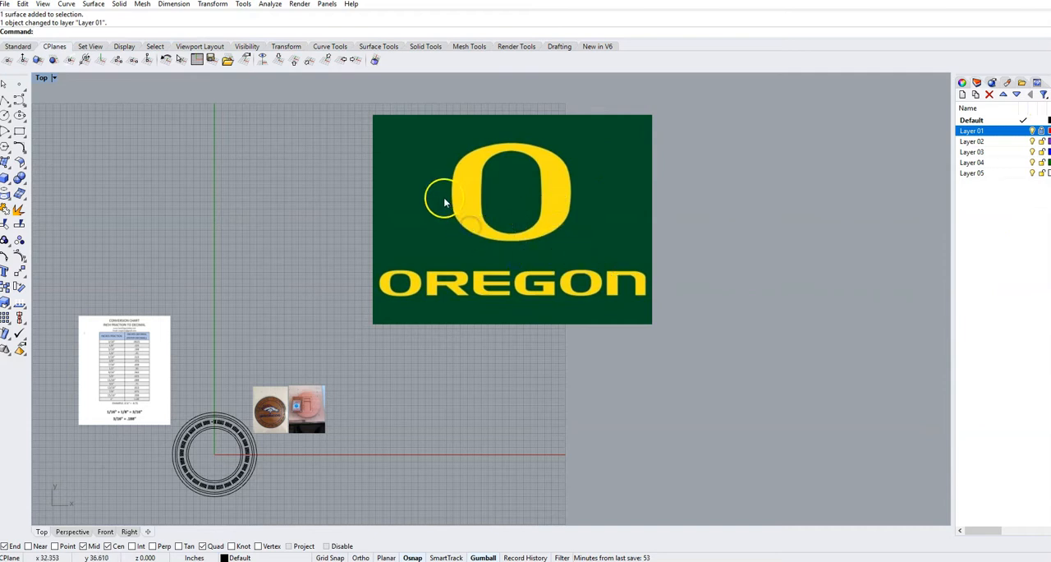
# Detach the set of curve drawing tools so that it floats beside the Oregon logo.
pyautogui.scroll(5, 371, 228)
pyautogui.moveTo(378, 231); pyautogui.dragTo(324, 235, button='right')
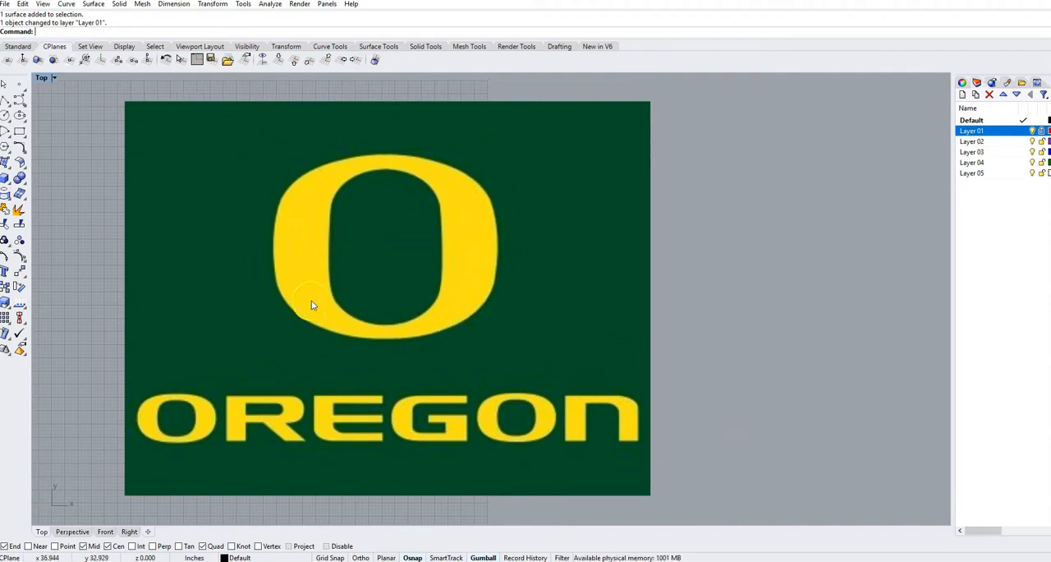
pyautogui.click(26, 105)
pyautogui.moveTo(46, 82); pyautogui.dragTo(66, 92)
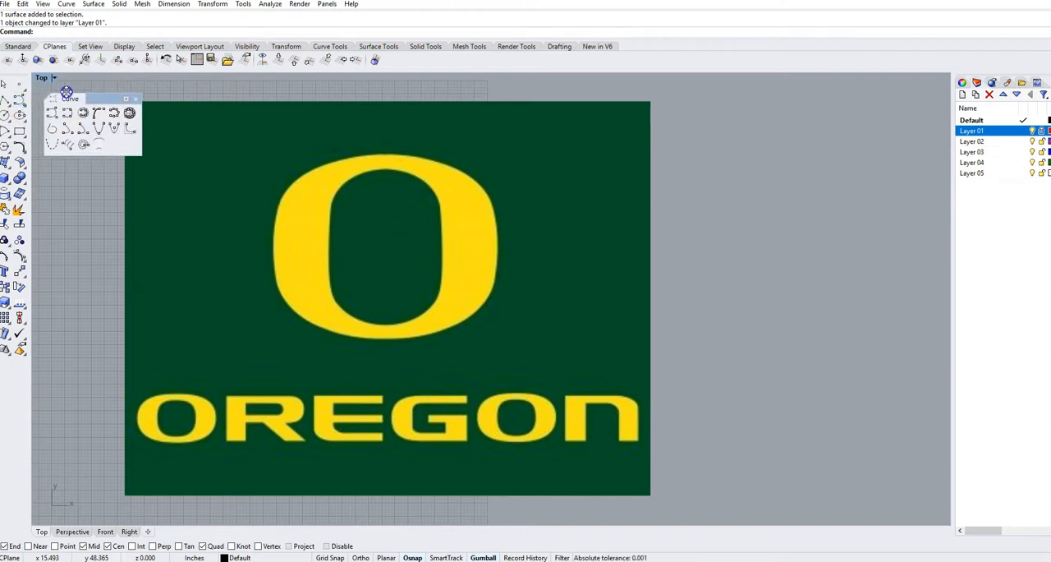
# Trace the outer edge of the large yellow O with a closed interpolated curve, starting and ending at its top centre.
pyautogui.click(69, 114)
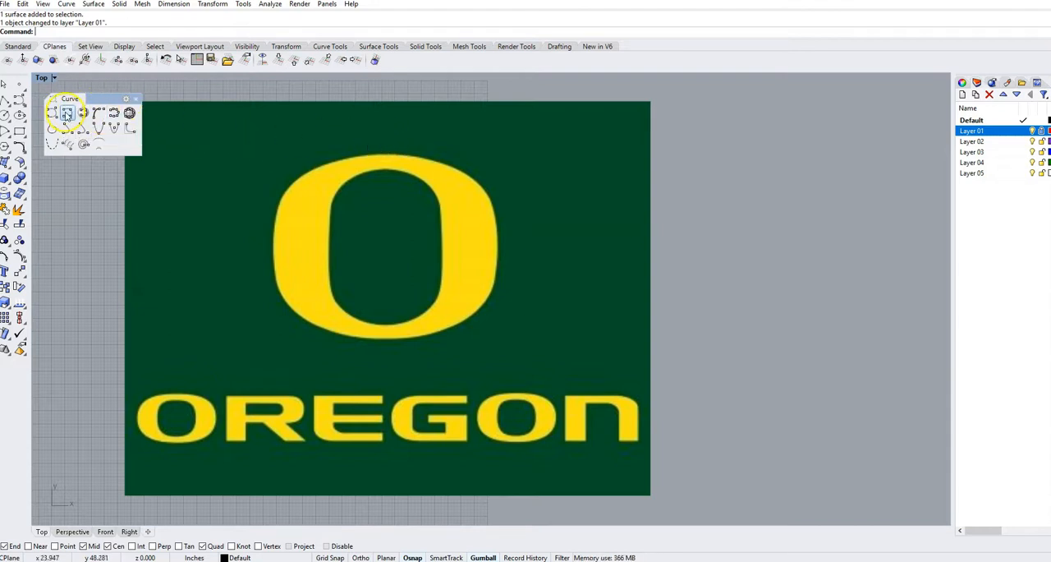
pyautogui.click(69, 113)
pyautogui.scroll(3, 383, 154)
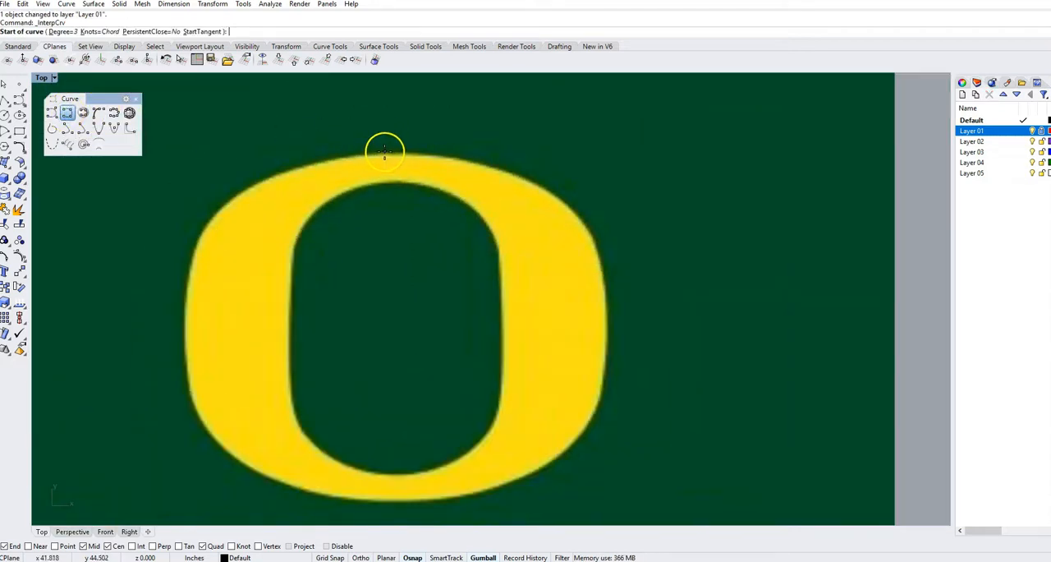
pyautogui.click(390, 153)
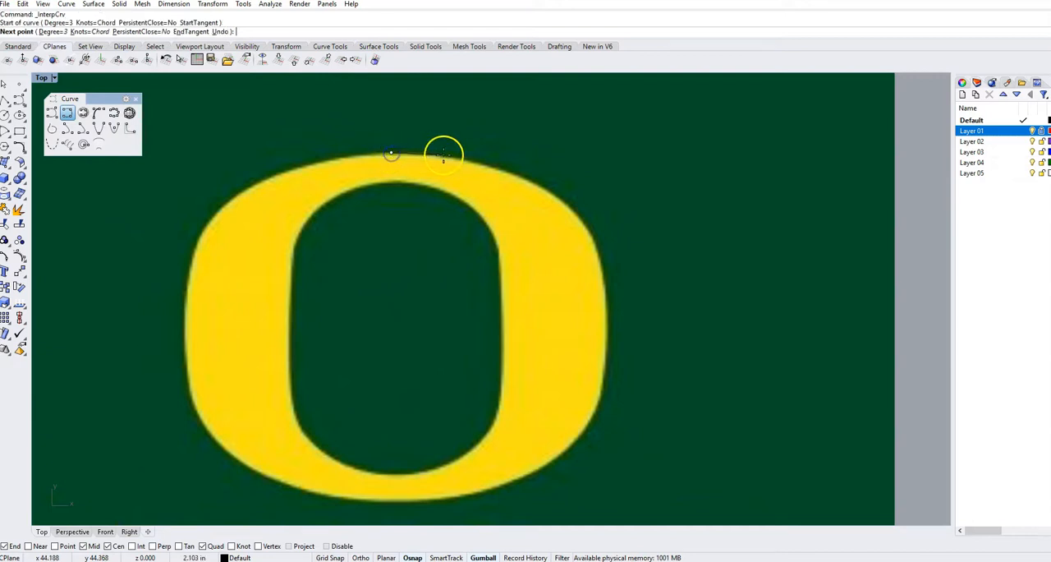
pyautogui.click(430, 154)
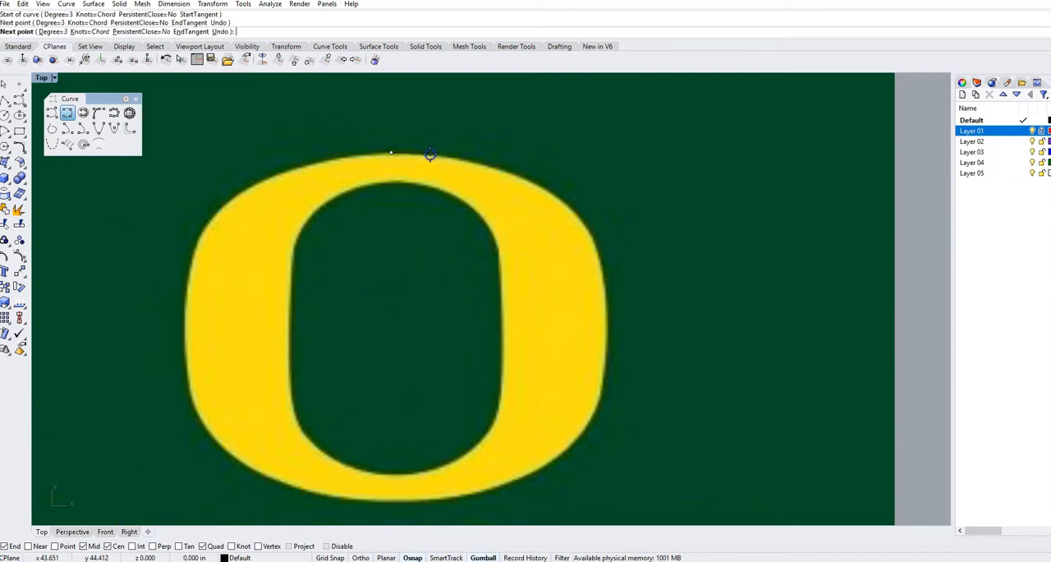
pyautogui.click(474, 163)
pyautogui.click(528, 180)
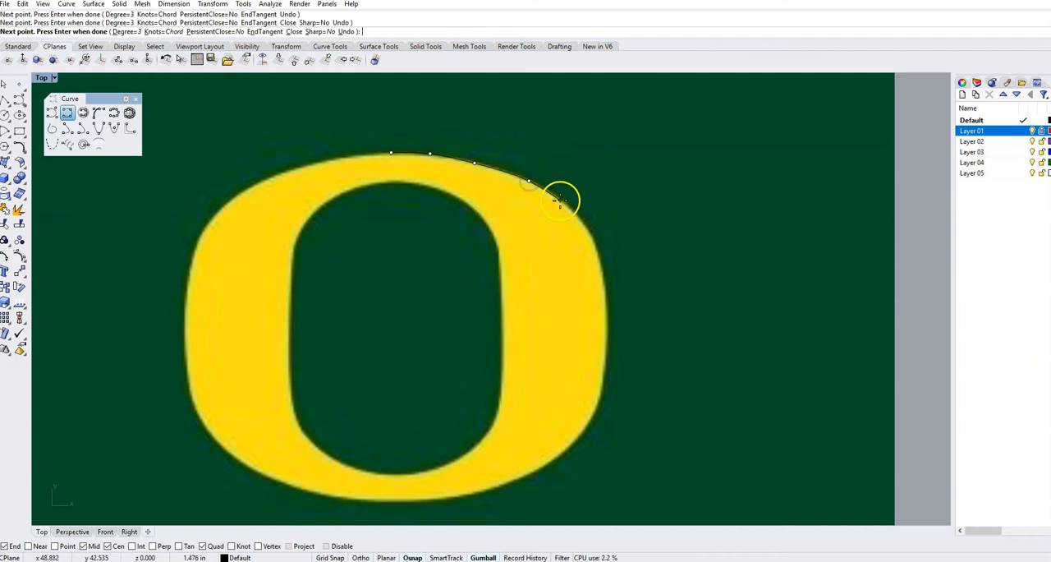
pyautogui.click(563, 201)
pyautogui.click(604, 280)
pyautogui.click(607, 356)
pyautogui.click(598, 400)
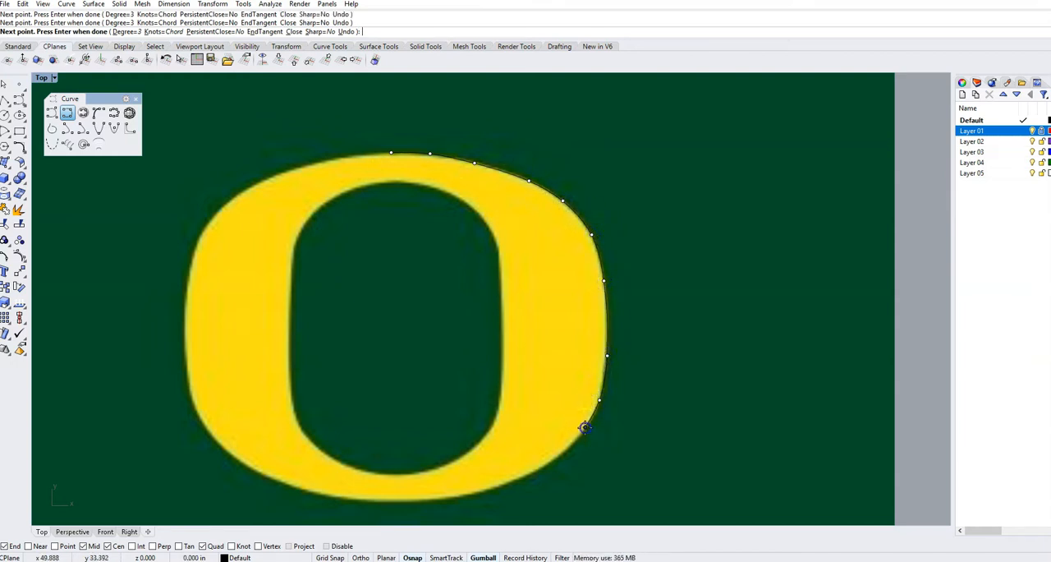
pyautogui.click(563, 452)
pyautogui.click(488, 490)
pyautogui.click(419, 501)
pyautogui.click(299, 488)
pyautogui.click(227, 450)
pyautogui.click(186, 371)
pyautogui.click(184, 286)
pyautogui.click(199, 237)
pyautogui.click(320, 163)
pyautogui.click(390, 153)
# Hide Layer 01 to check the traced outer O curve without the picture, and show the layer again.
pyautogui.scroll(-3, 388, 156)
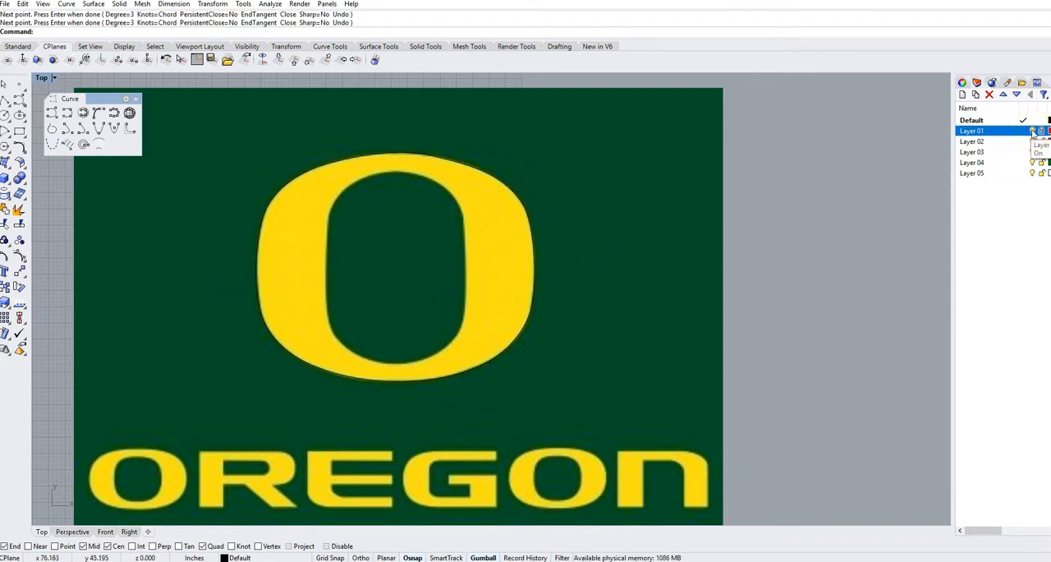
pyautogui.click(1033, 132)
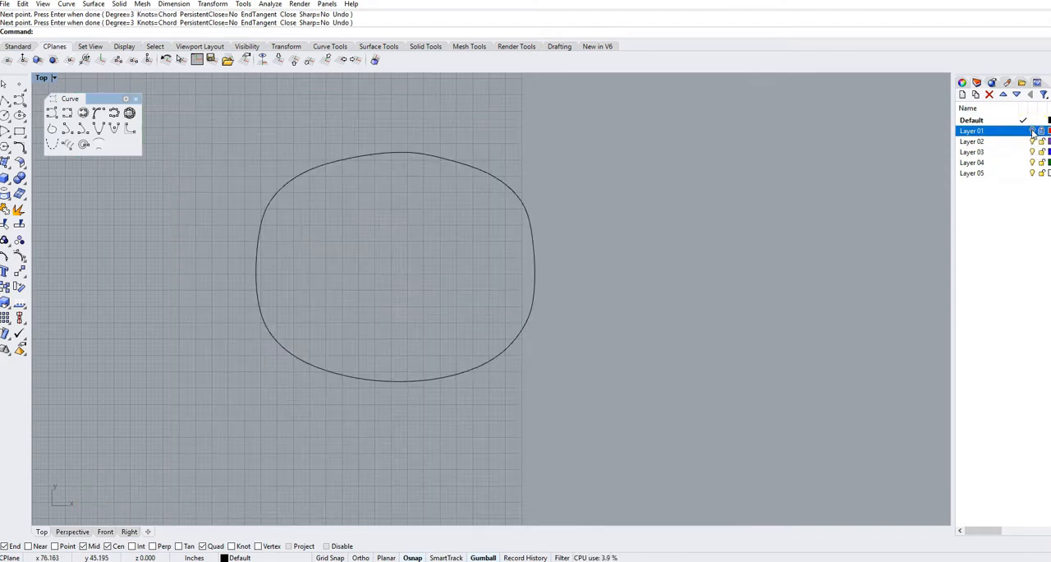
pyautogui.click(1033, 133)
# Draw a straight two-point interpolated curve along the top edge of the R in OREGON, ending where its bowl begins.
pyautogui.scroll(2, 487, 300)
pyautogui.moveTo(487, 301); pyautogui.dragTo(446, 321, button='right')
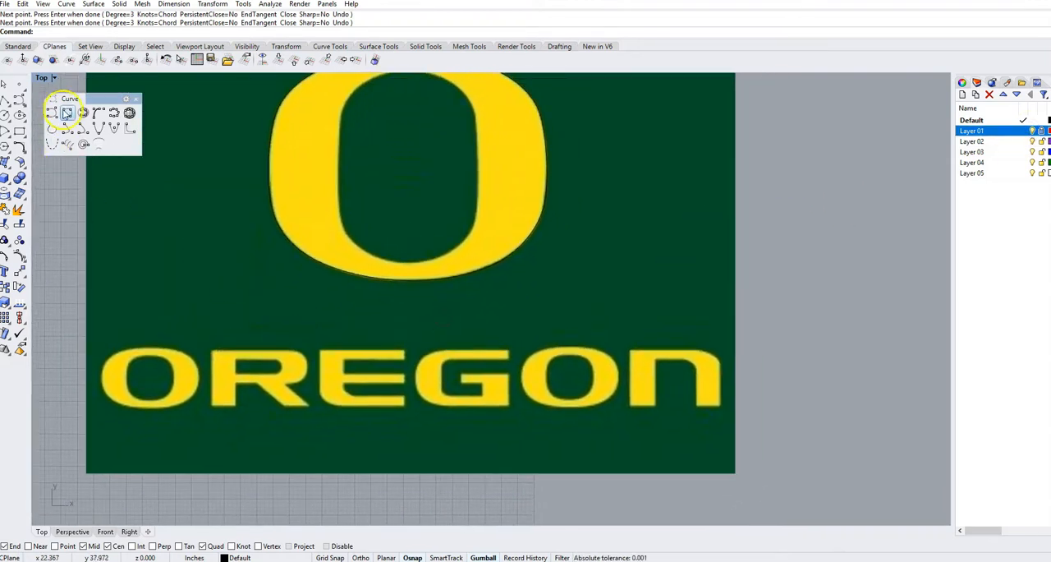
pyautogui.click(67, 113)
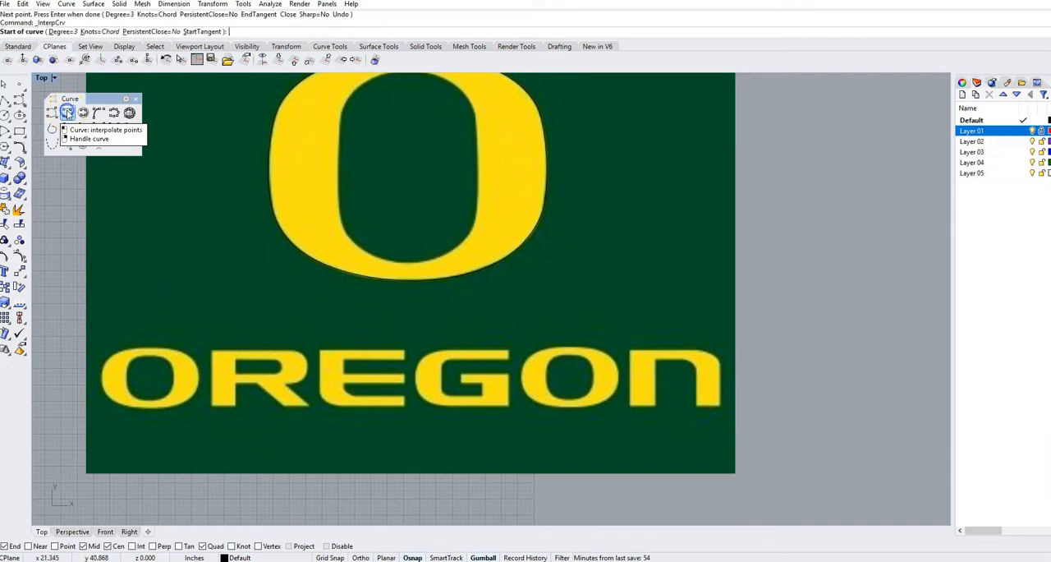
pyautogui.scroll(3, 238, 345)
pyautogui.scroll(3, 251, 282)
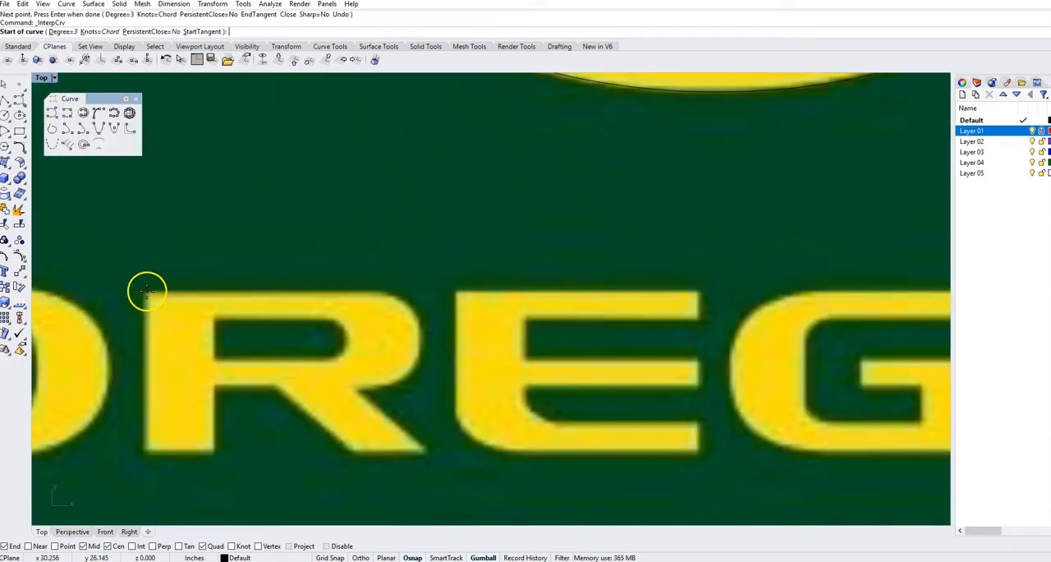
pyautogui.click(147, 290)
pyautogui.click(382, 292)
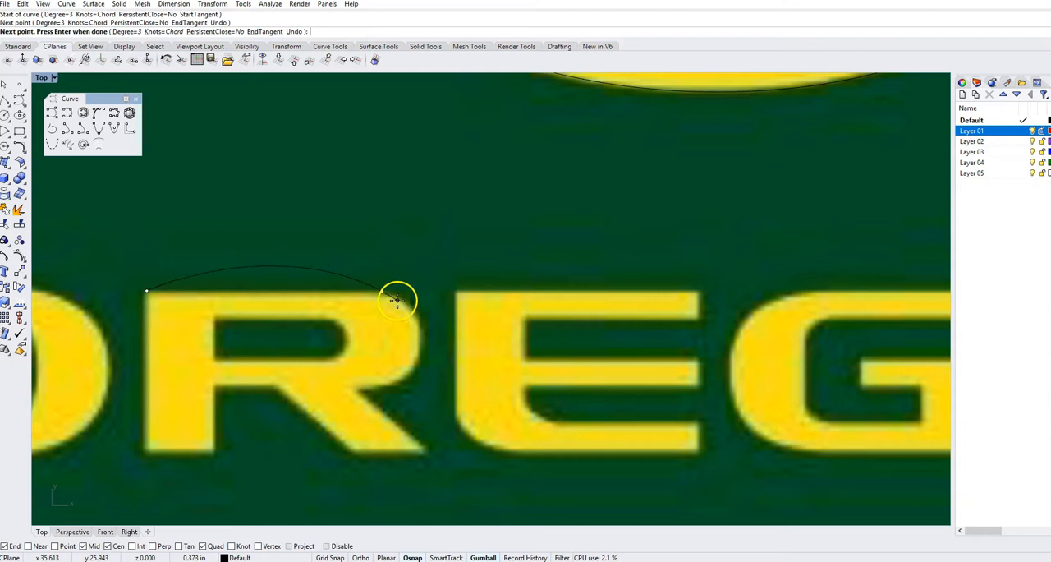
pyautogui.rightClick(397, 300)
# Trace the outer bowl of the R with an interpolated curve from the top edge's end to the inner notch above the leg.
pyautogui.rightClick(397, 300)
pyautogui.click(385, 291)
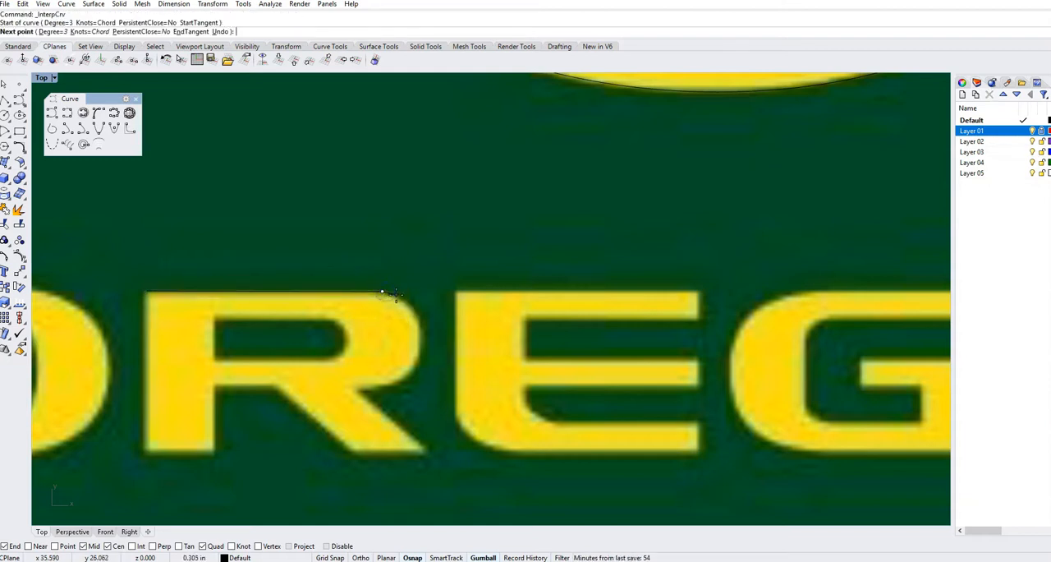
pyautogui.click(396, 296)
pyautogui.click(415, 310)
pyautogui.click(418, 339)
pyautogui.click(416, 358)
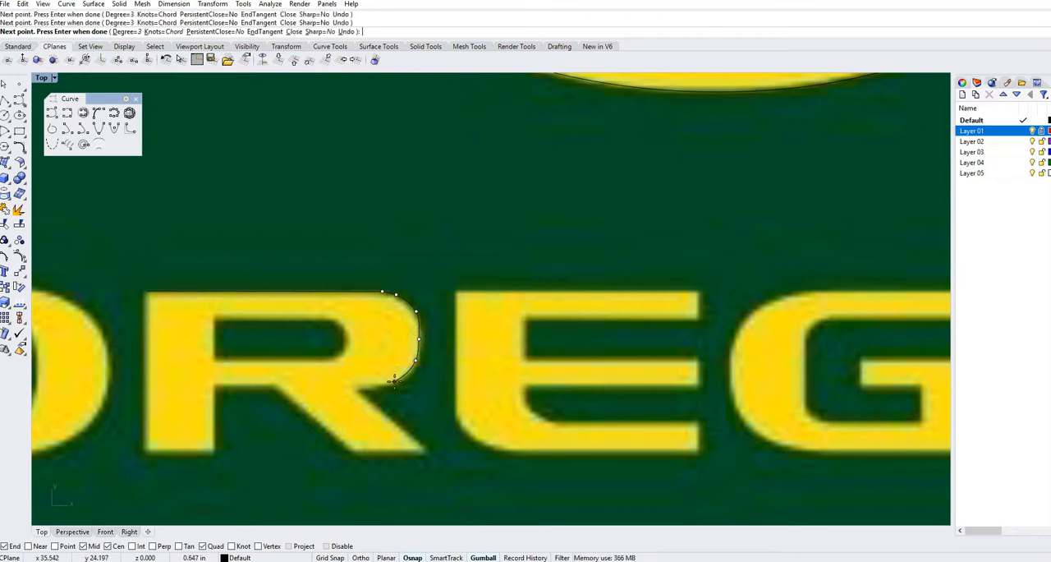
pyautogui.click(399, 378)
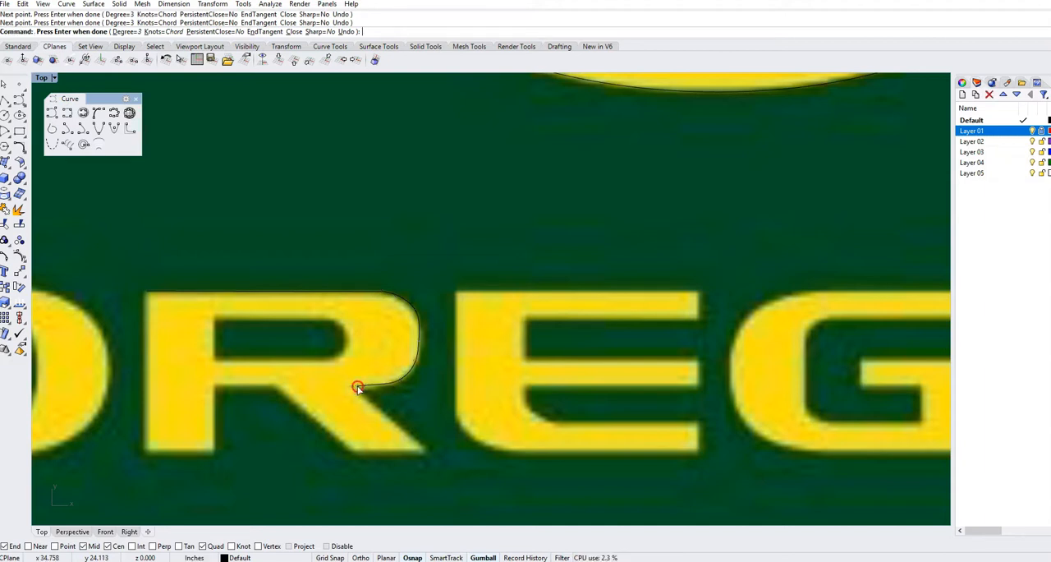
pyautogui.rightClick(381, 401)
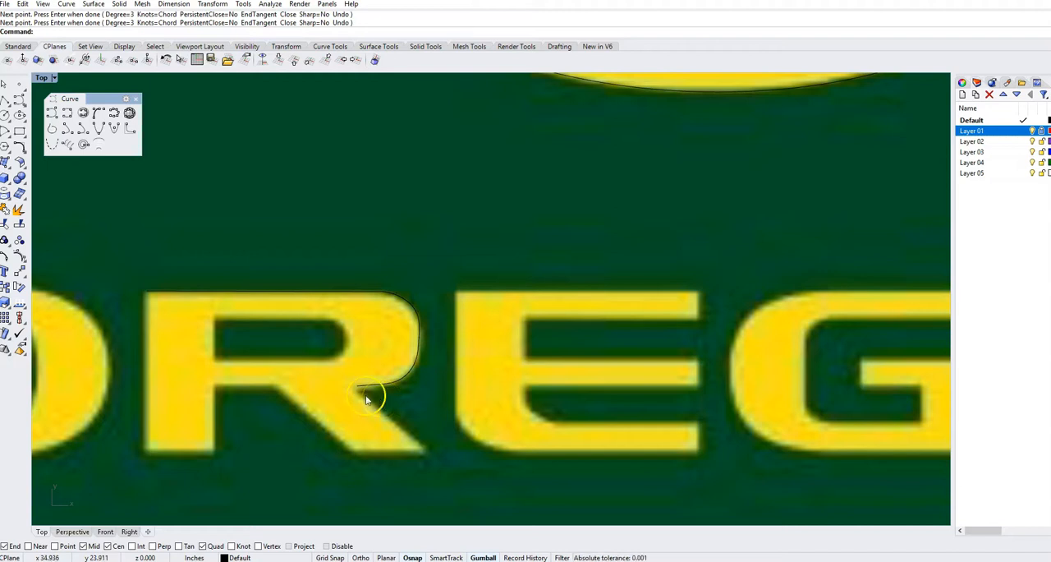
# Draw a straight interpolated curve along the outer edge of the R's diagonal leg, from the notch to its lower tip.
pyautogui.click(66, 116)
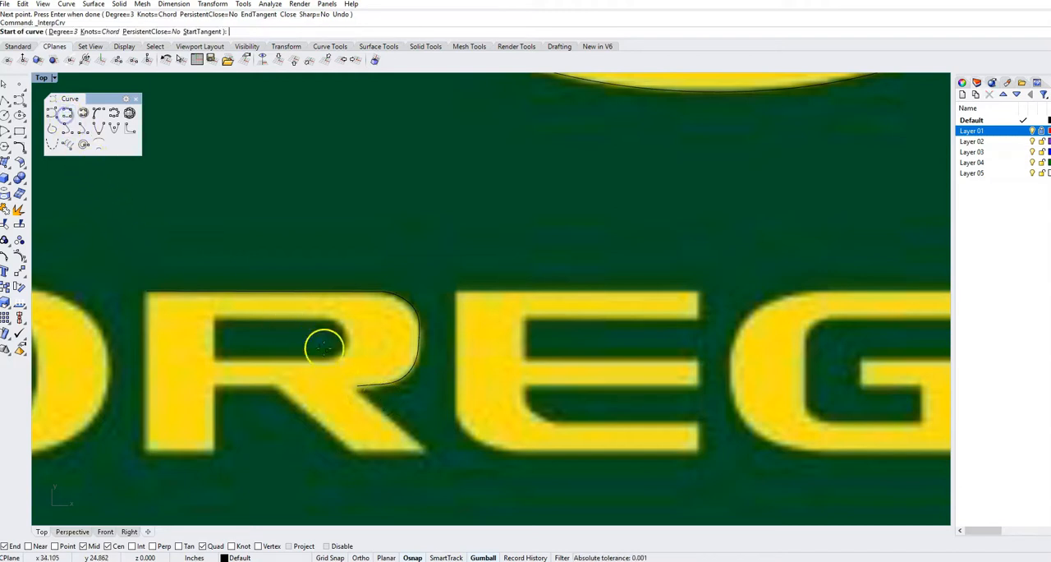
pyautogui.click(357, 385)
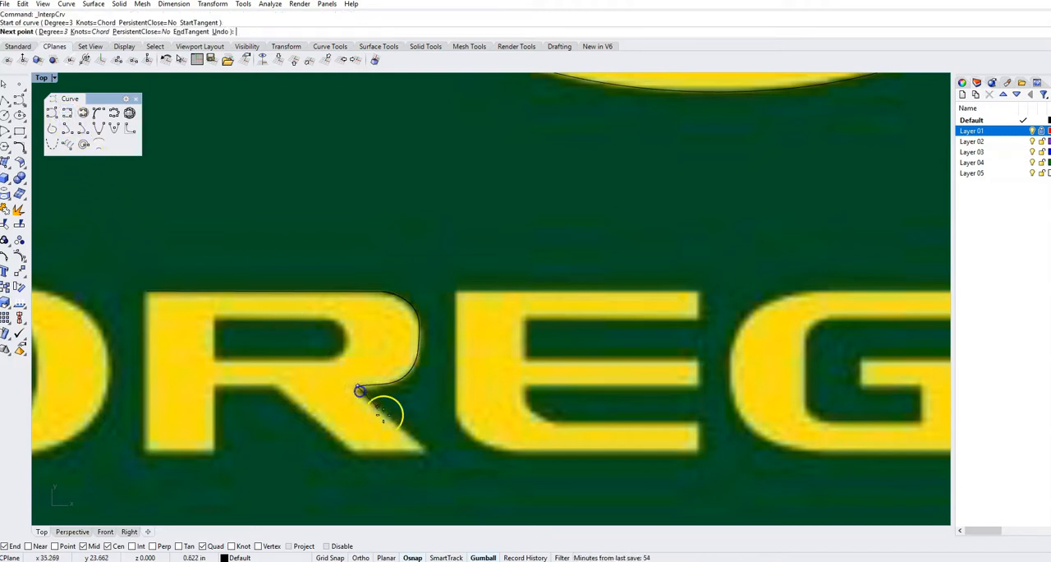
pyautogui.click(426, 449)
pyautogui.press('Return')
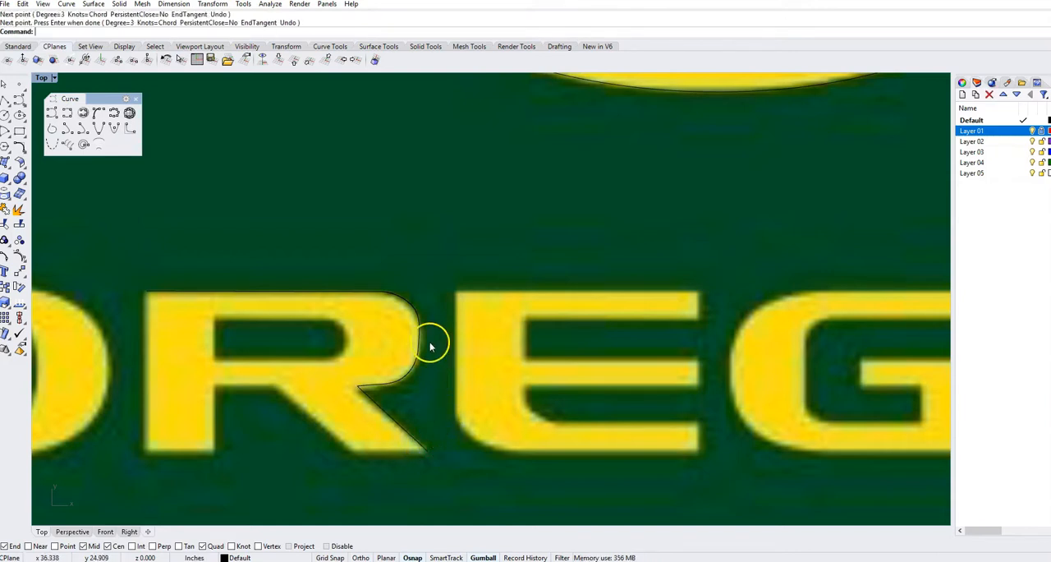
# Examine the partly traced Oregon logo in relation to the cribbage board and the reference photos.
pyautogui.scroll(-2, 335, 308)
pyautogui.scroll(-2, 333, 302)
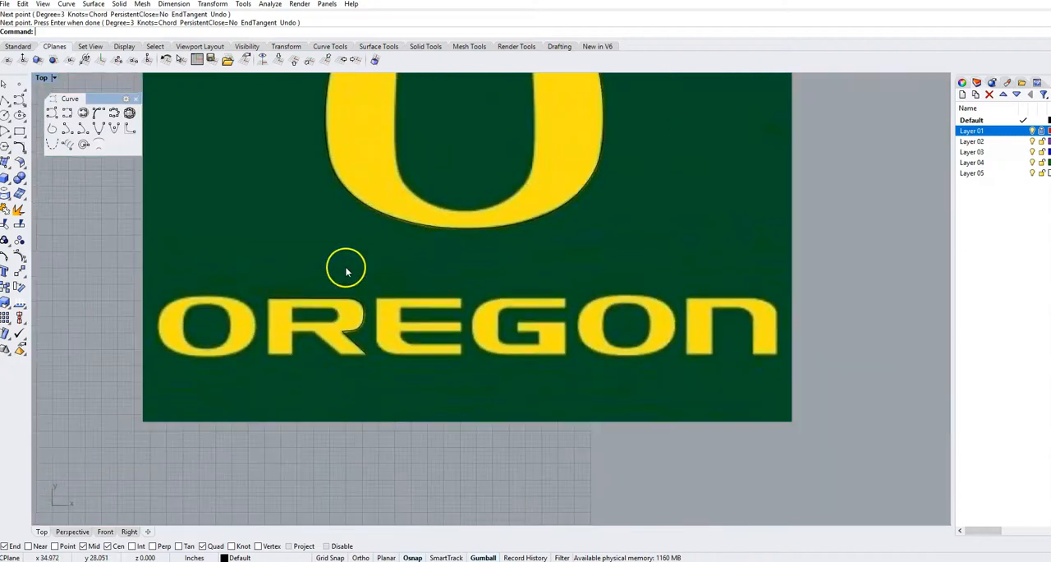
pyautogui.scroll(3, 460, 345)
pyautogui.scroll(-5, 526, 357)
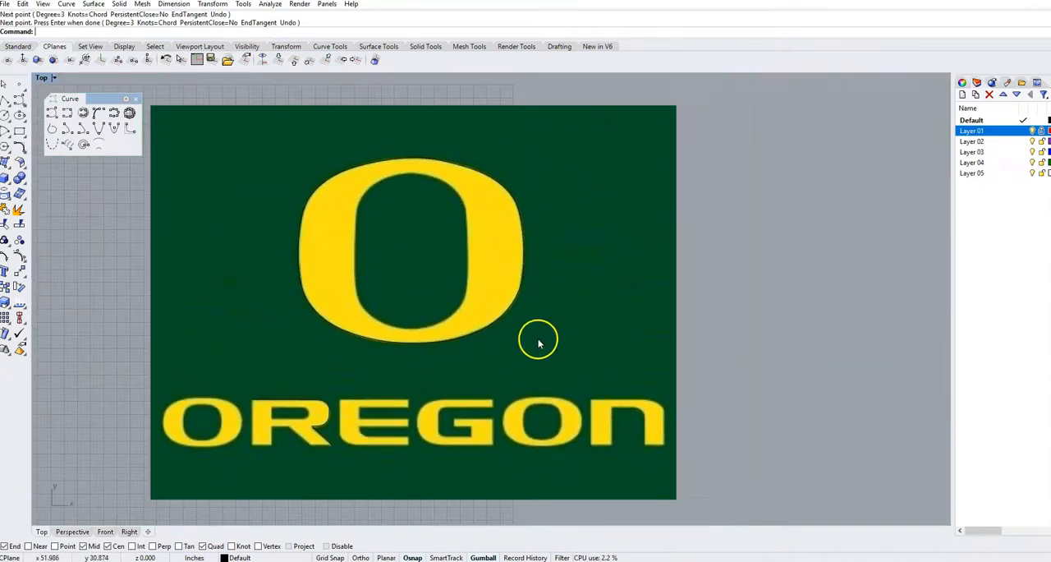
pyautogui.moveTo(454, 394); pyautogui.dragTo(470, 301, button='right')
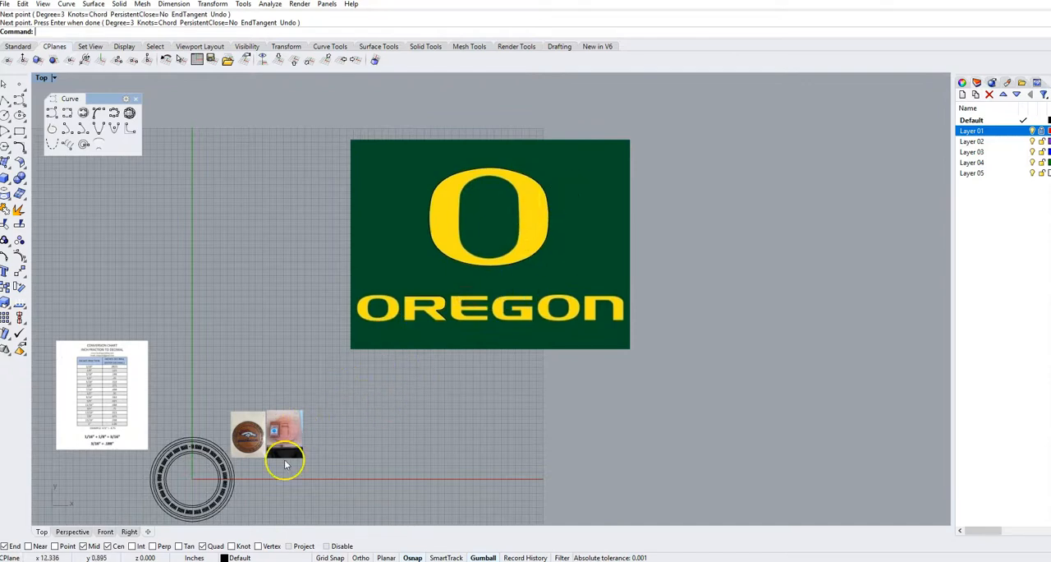
pyautogui.scroll(3, 252, 504)
pyautogui.moveTo(263, 493); pyautogui.dragTo(460, 415, button='right')
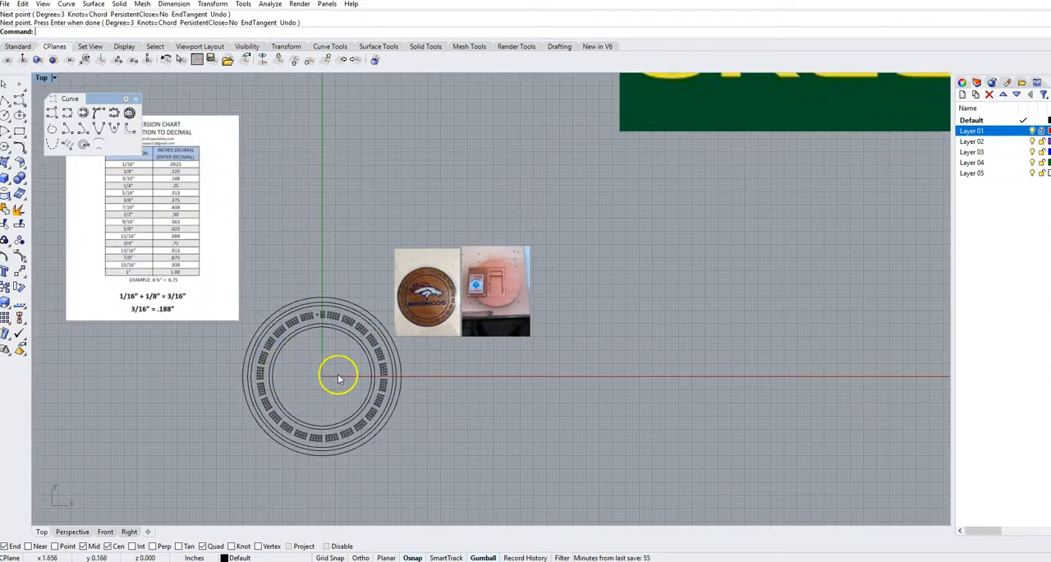
pyautogui.scroll(-3, 307, 371)
pyautogui.moveTo(652, 248); pyautogui.dragTo(457, 357, button='right')
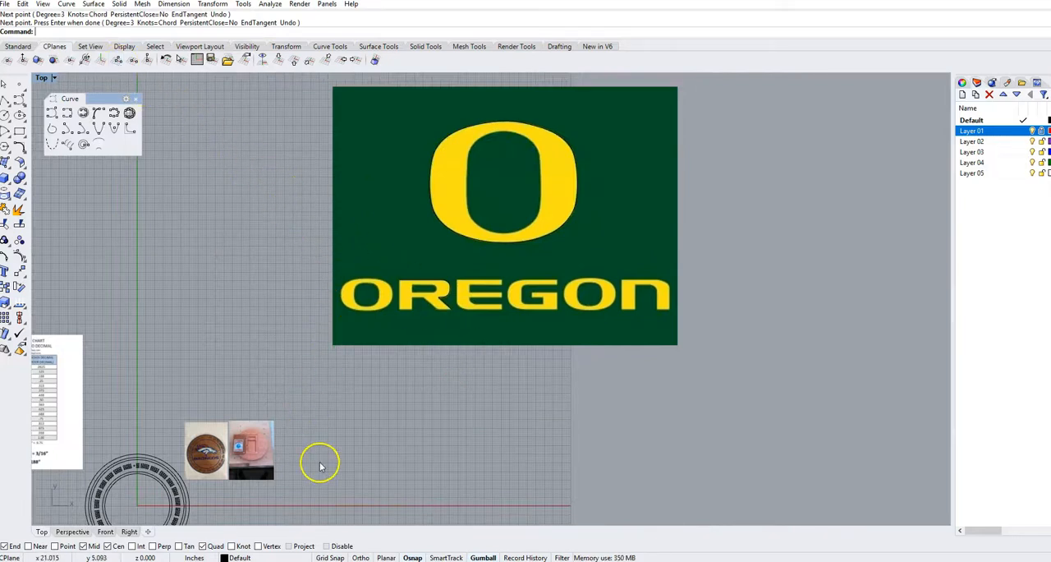
pyautogui.scroll(-1, 324, 461)
pyautogui.moveTo(340, 463); pyautogui.dragTo(369, 358, button='right')
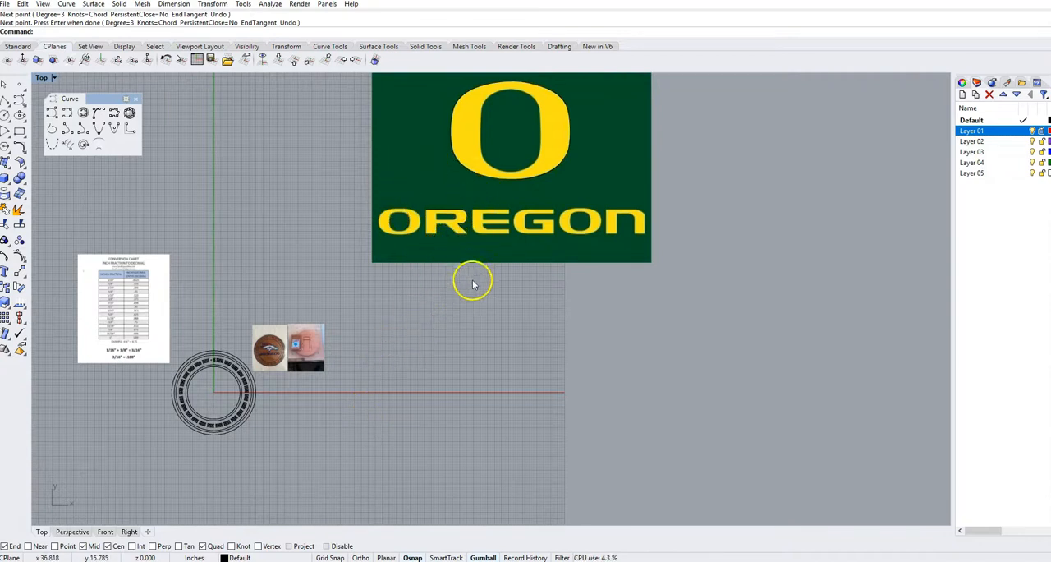
pyautogui.moveTo(508, 183); pyautogui.dragTo(432, 249, button='right')
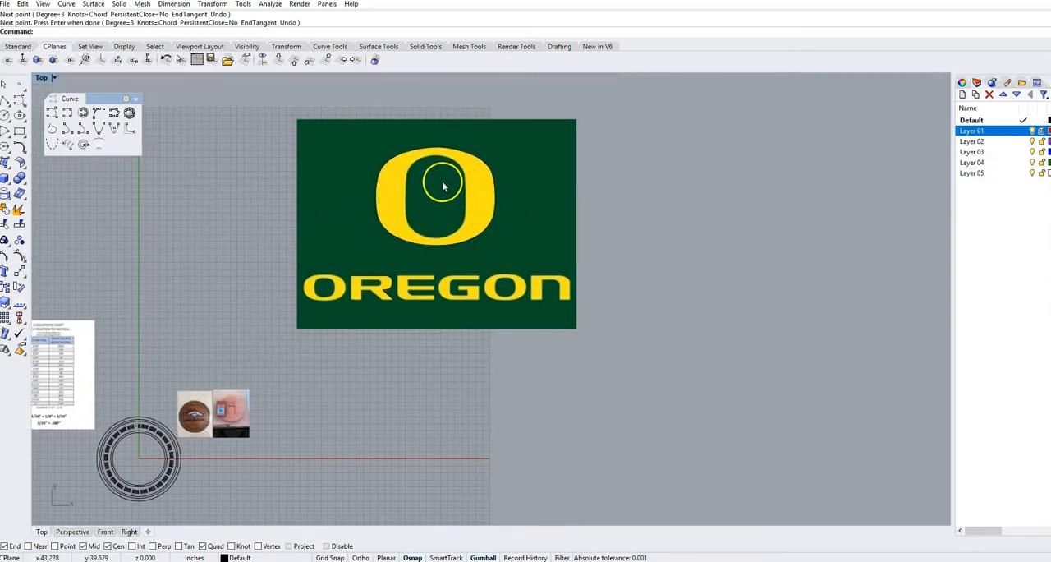